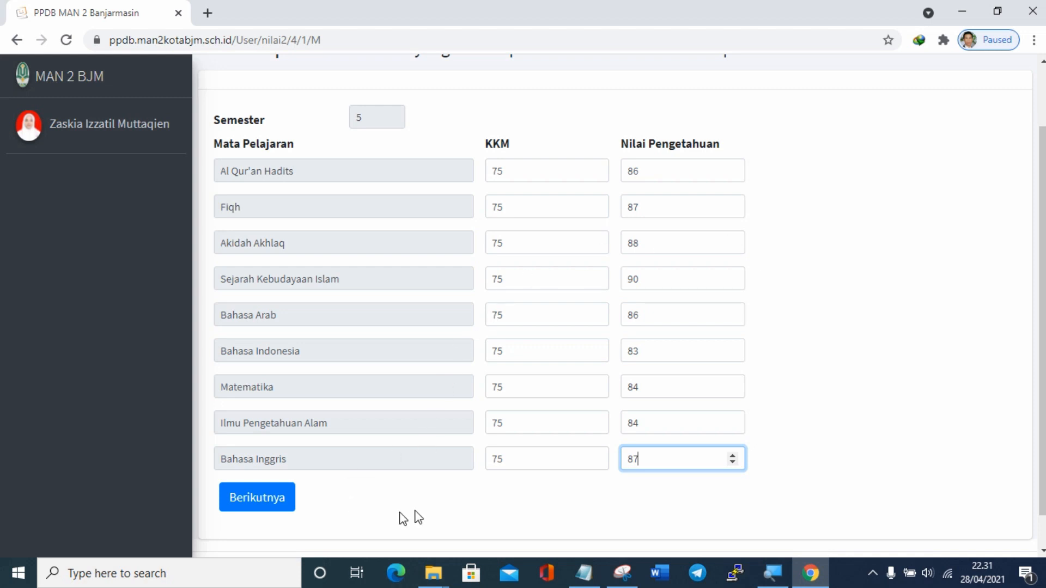
Review the semester 5 subject grades and submit them to continue to the major selection page.
scroll(353, 195, up, 2)
scroll(327, 327, down, 3)
click(287, 470)
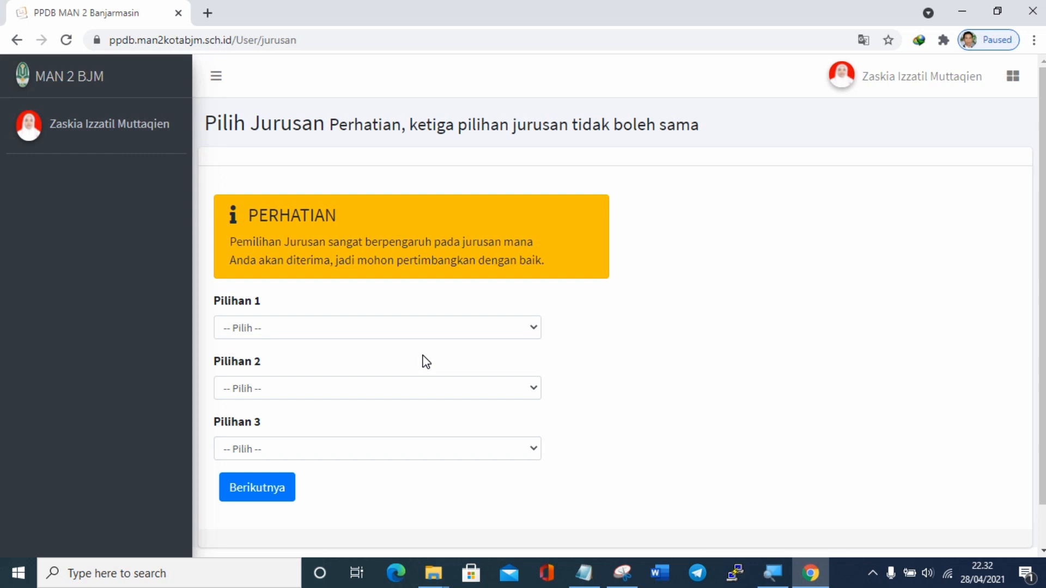
Set Pilihan 1 to Matematika dan Ilmu Pengetahuan Alam, Pilihan 2 to Ilmu Pengetahuan Sosial and Pilihan 3 to Keagamaan.
click(450, 329)
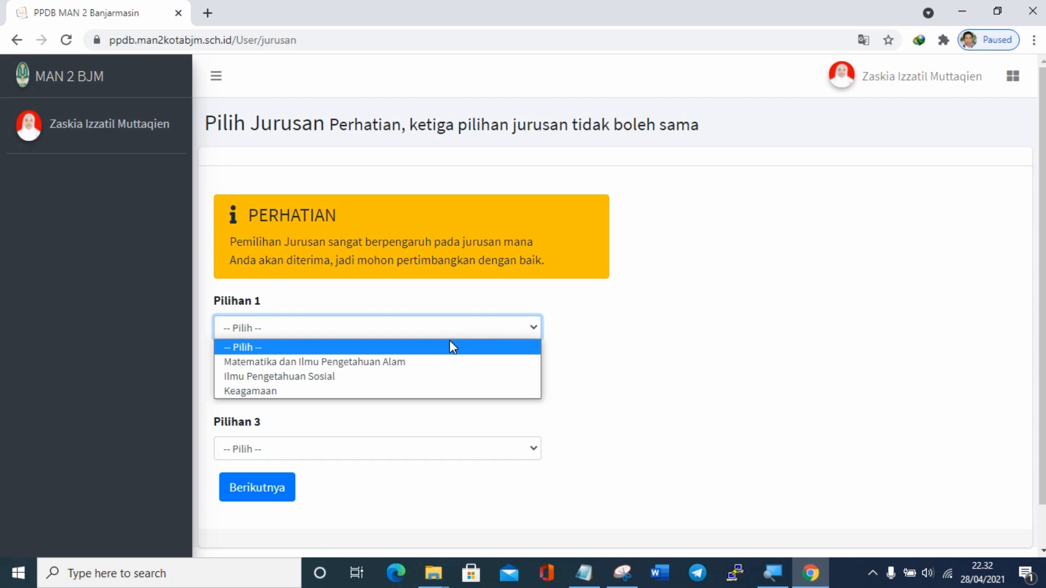
click(595, 309)
click(531, 328)
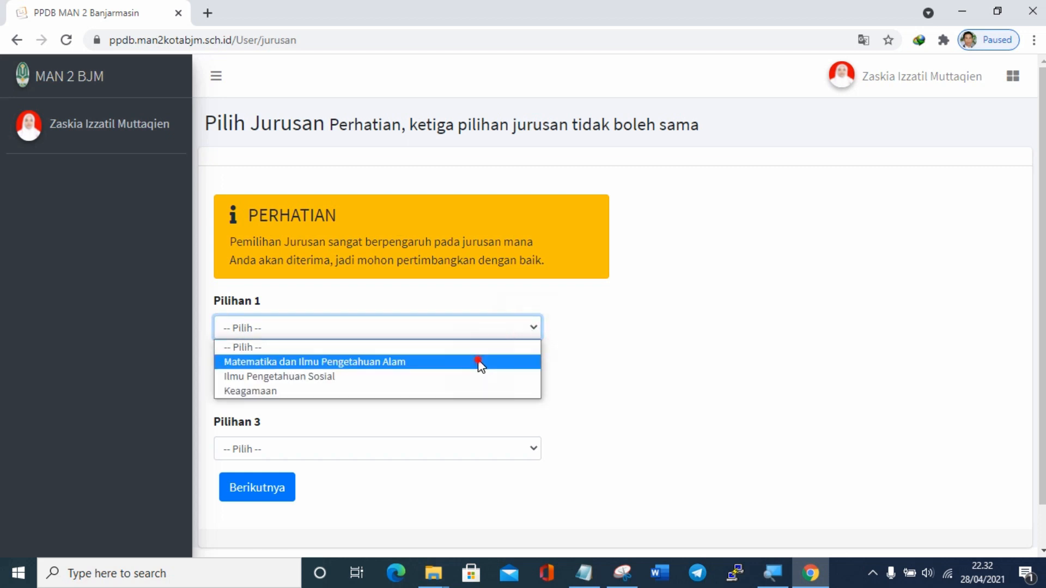
click(478, 362)
click(509, 389)
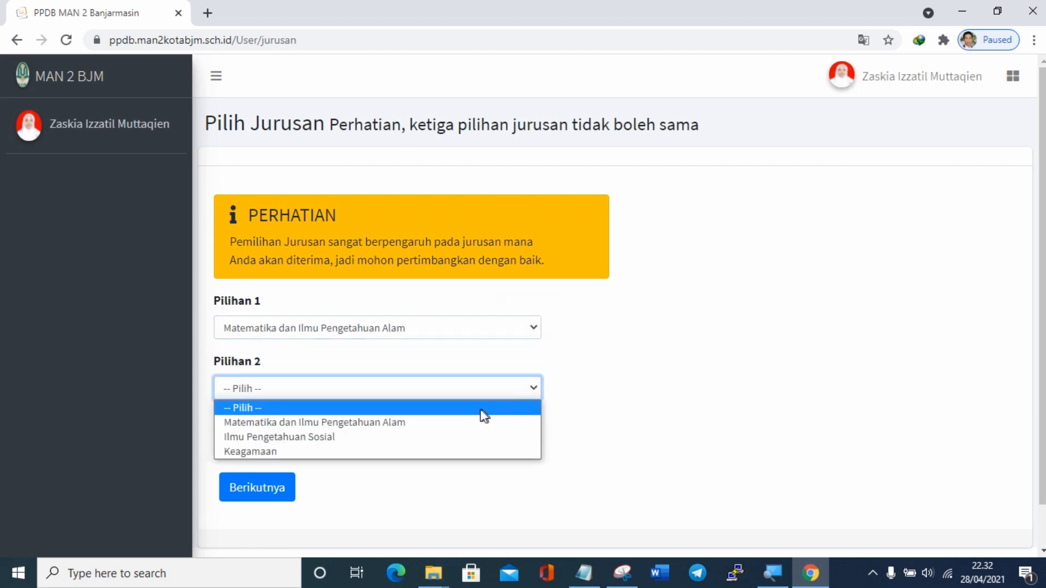
click(450, 439)
click(528, 450)
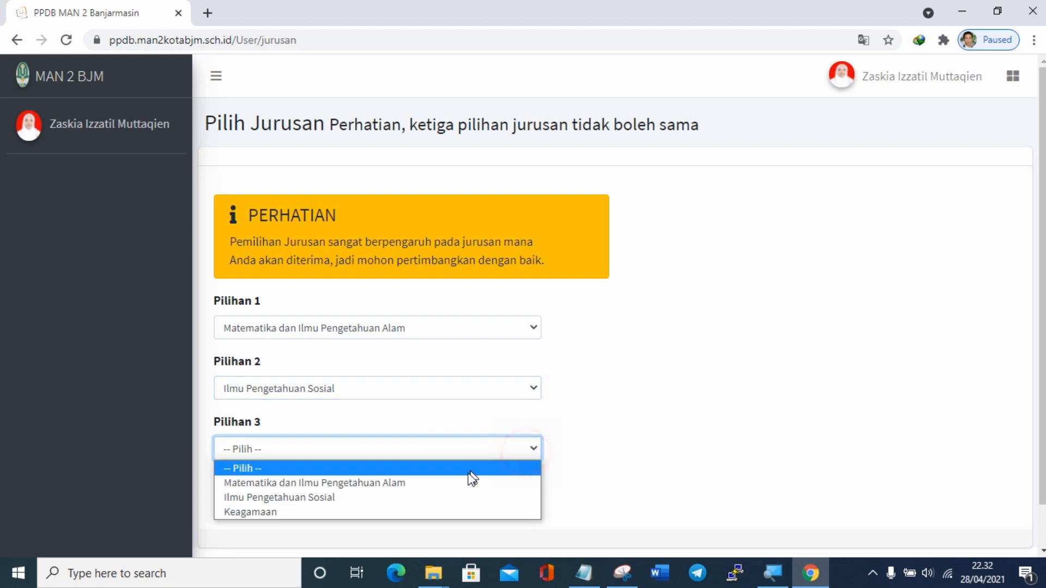
click(440, 510)
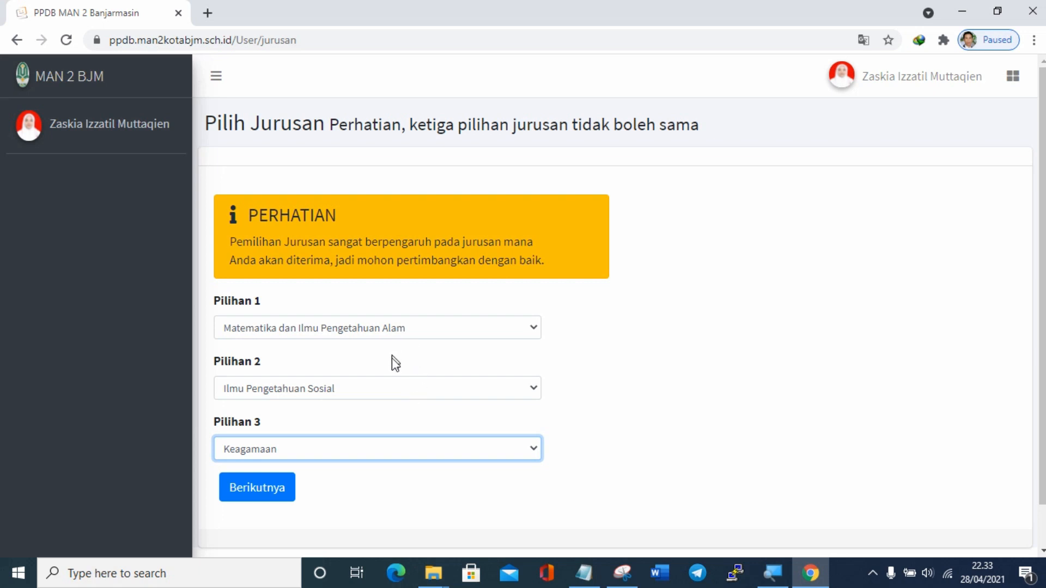
Change Pilihan 1 to Keagamaan and Pilihan 3 to Matematika dan Ilmu Pengetahuan Alam.
click(442, 331)
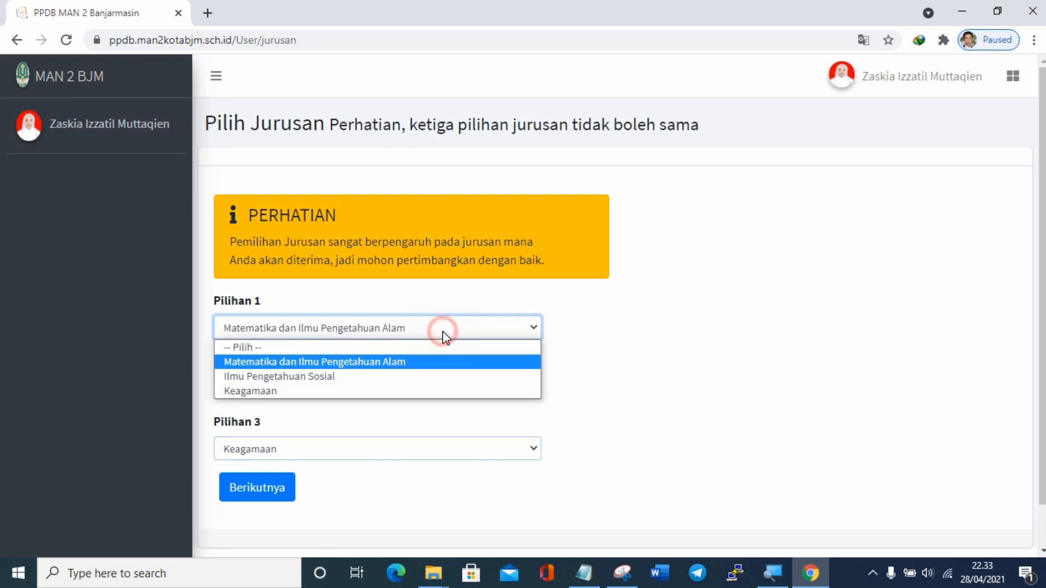
click(399, 391)
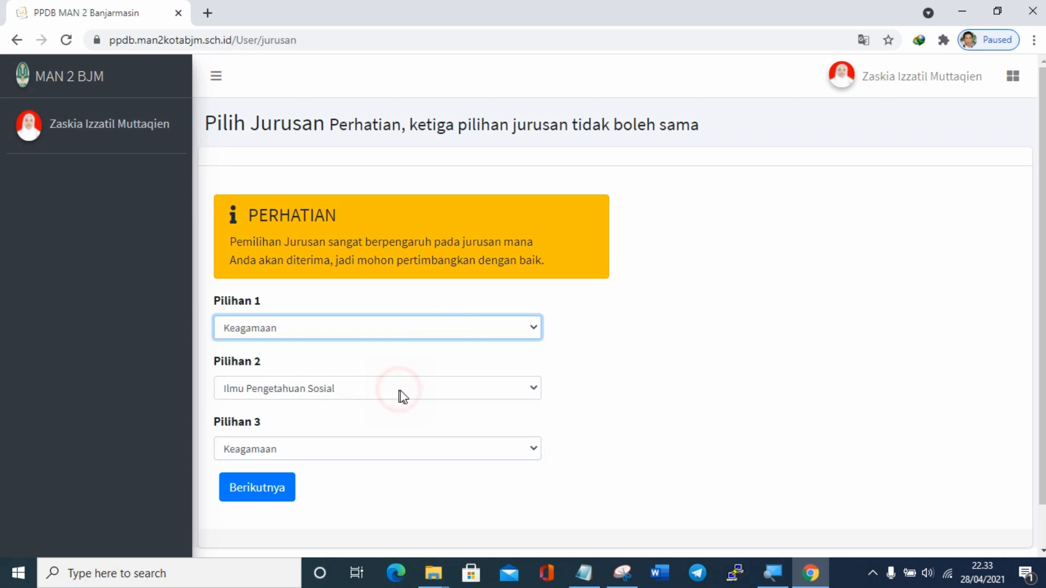
click(424, 453)
click(414, 484)
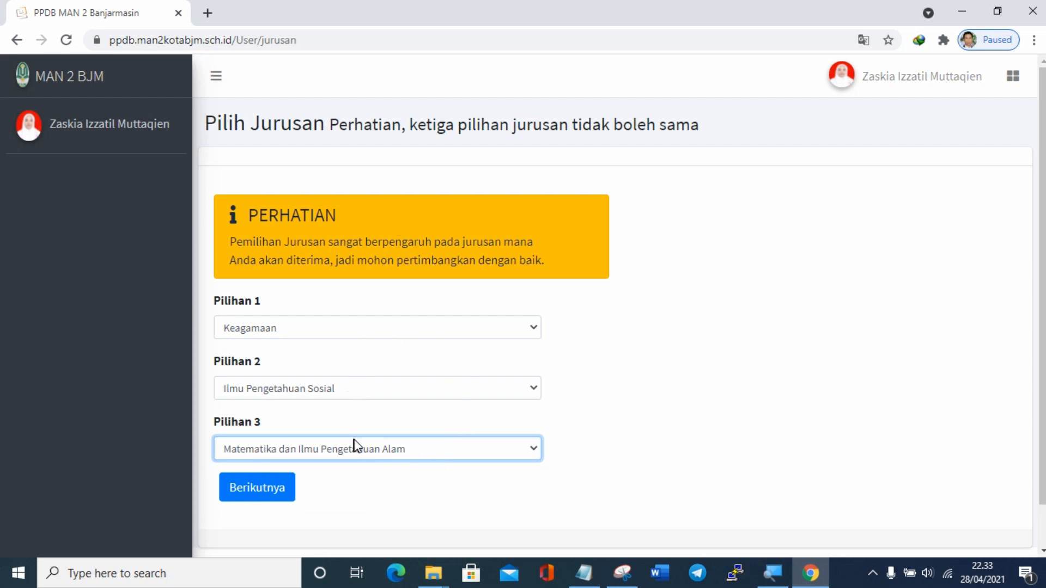
Try to submit Matematika dan Ilmu Pengetahuan Alam for both Pilihan 1 and Pilihan 2, with Ilmu Pengetahuan Sosial for Pilihan 3.
click(402, 335)
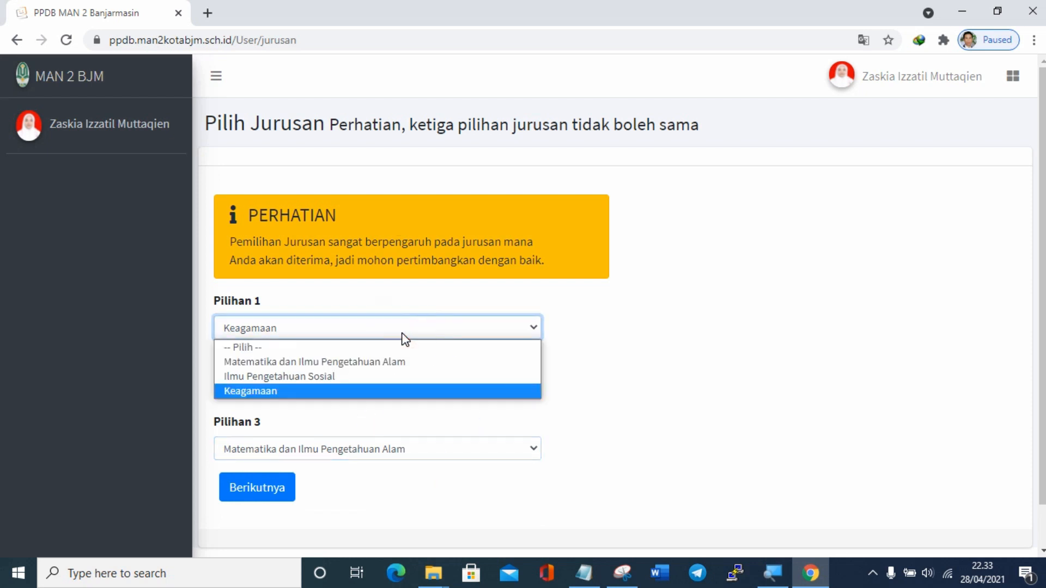
click(391, 363)
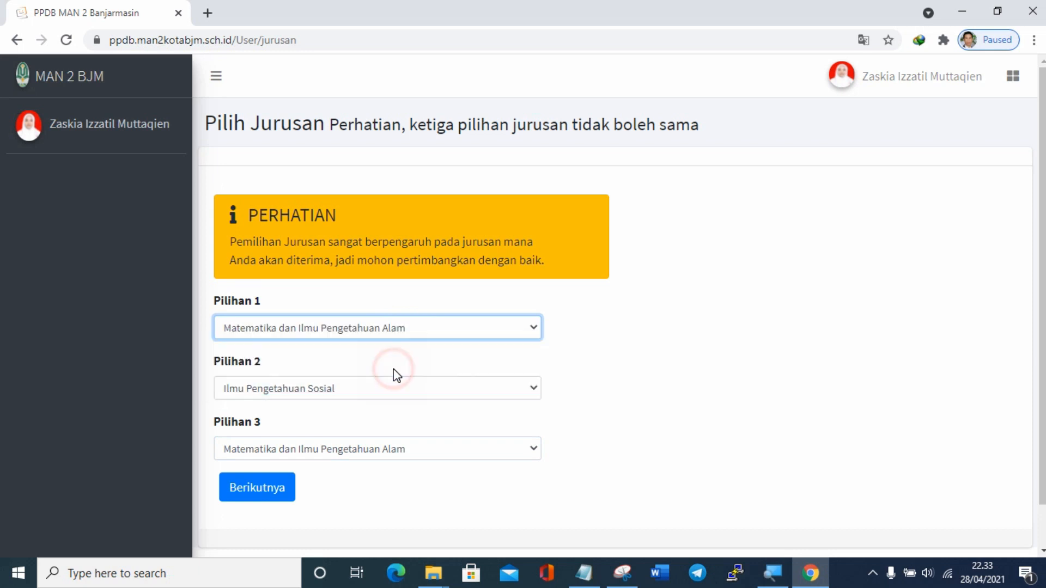
click(418, 393)
click(406, 424)
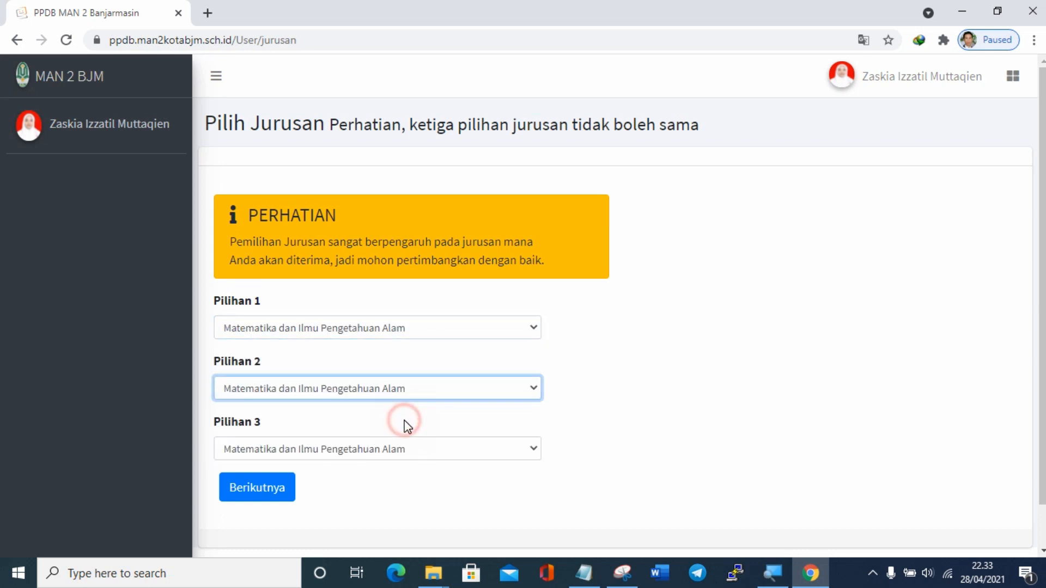
click(423, 450)
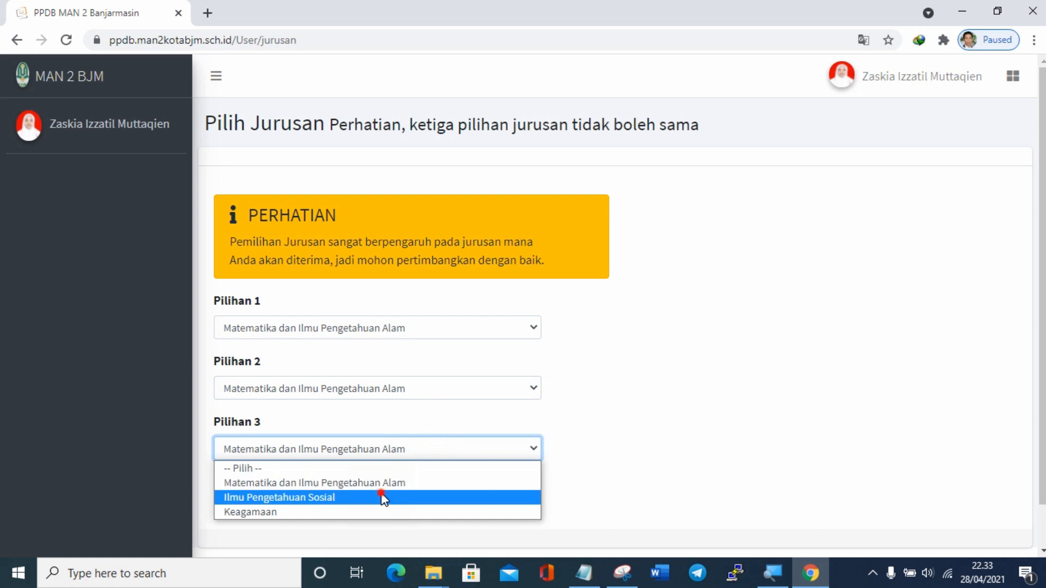
click(381, 495)
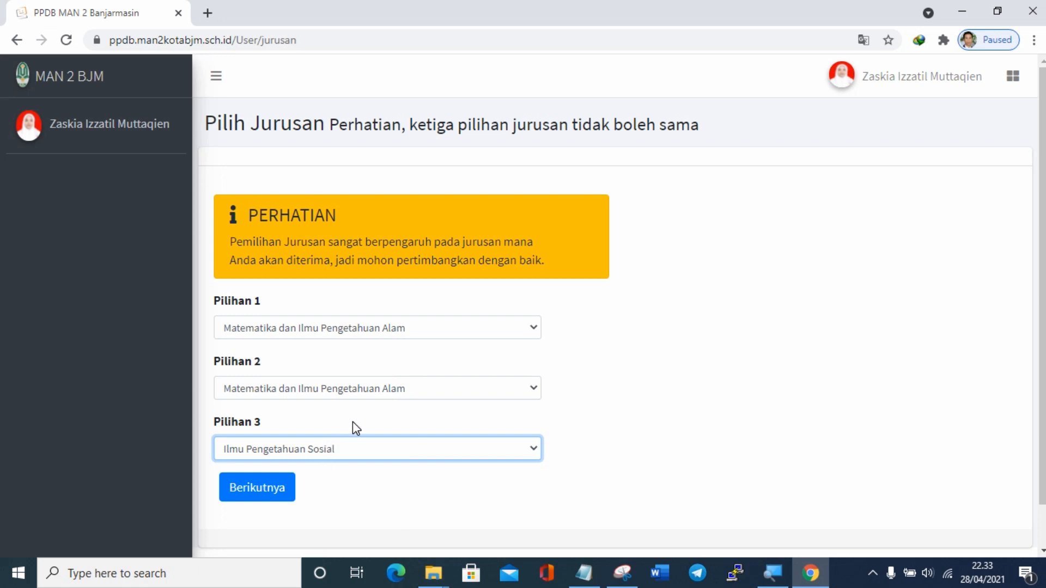
click(268, 492)
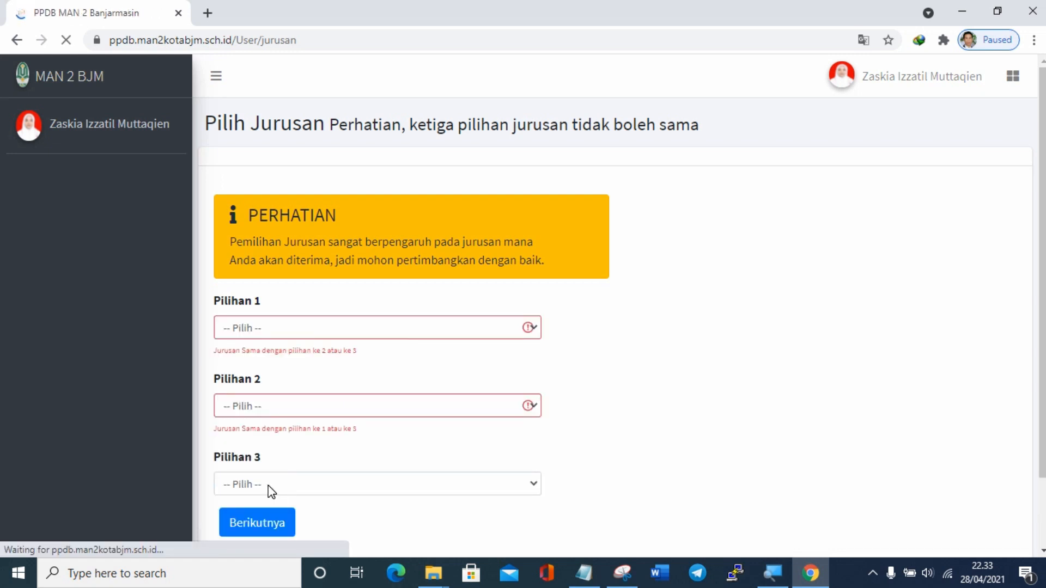
Submit the majors Matematika dan Ilmu Pengetahuan Alam, Ilmu Pengetahuan Sosial and Keagamaan as Pilihan 1, 2 and 3 respectively.
scroll(415, 429, down, 2)
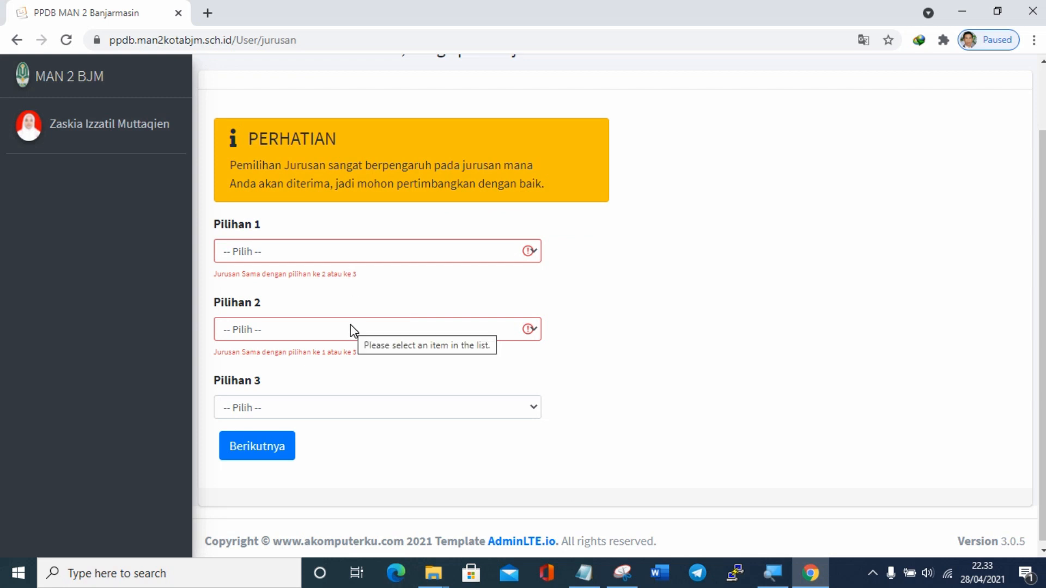
click(400, 254)
click(400, 286)
click(402, 331)
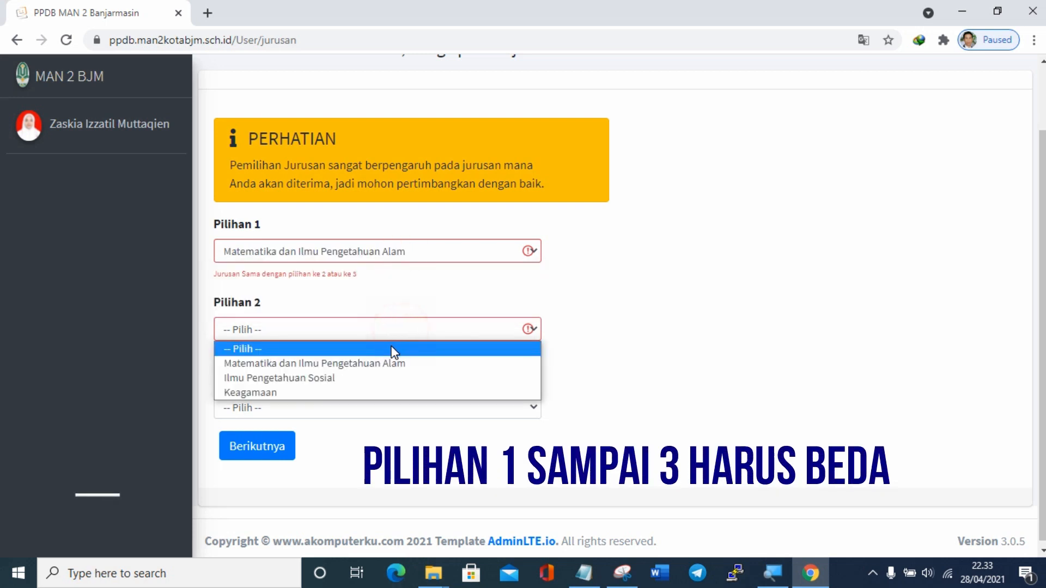
click(378, 377)
click(391, 407)
click(376, 471)
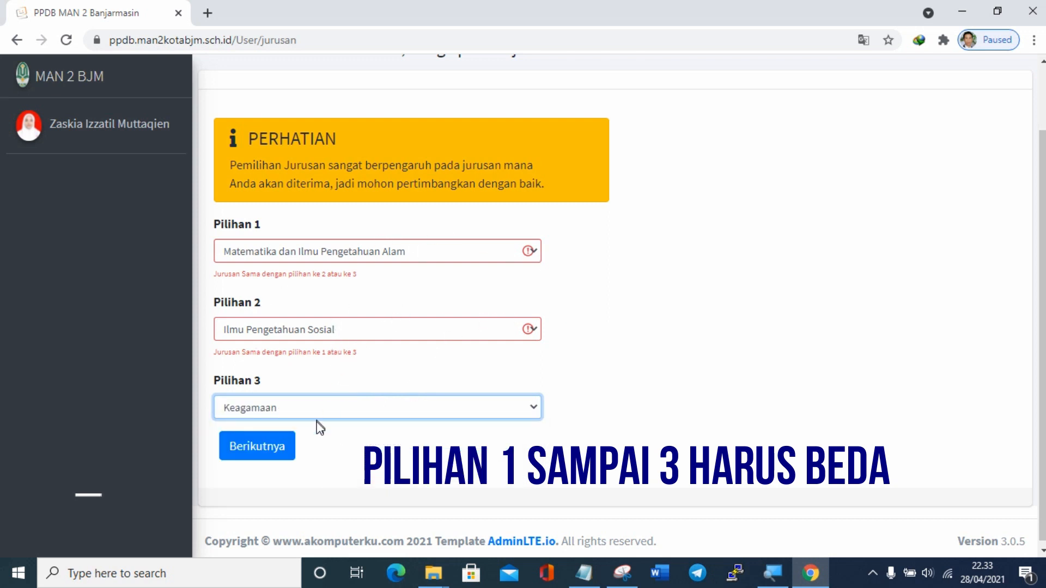
scroll(318, 422, up, 2)
click(290, 518)
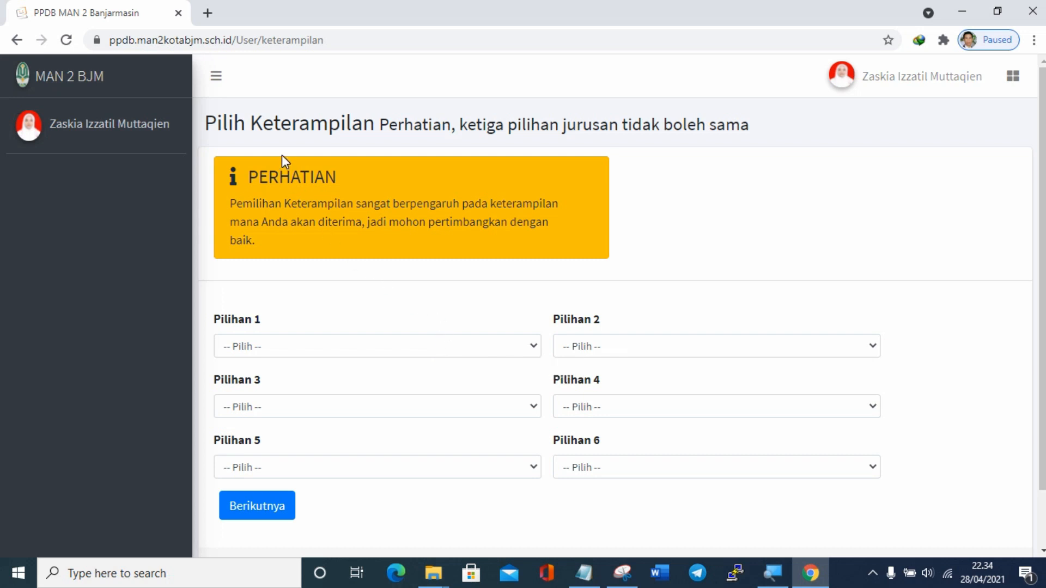
Open the school's skills program website, keterampilan.man2banjarmasin.sch.id, in a new browser tab.
click(208, 16)
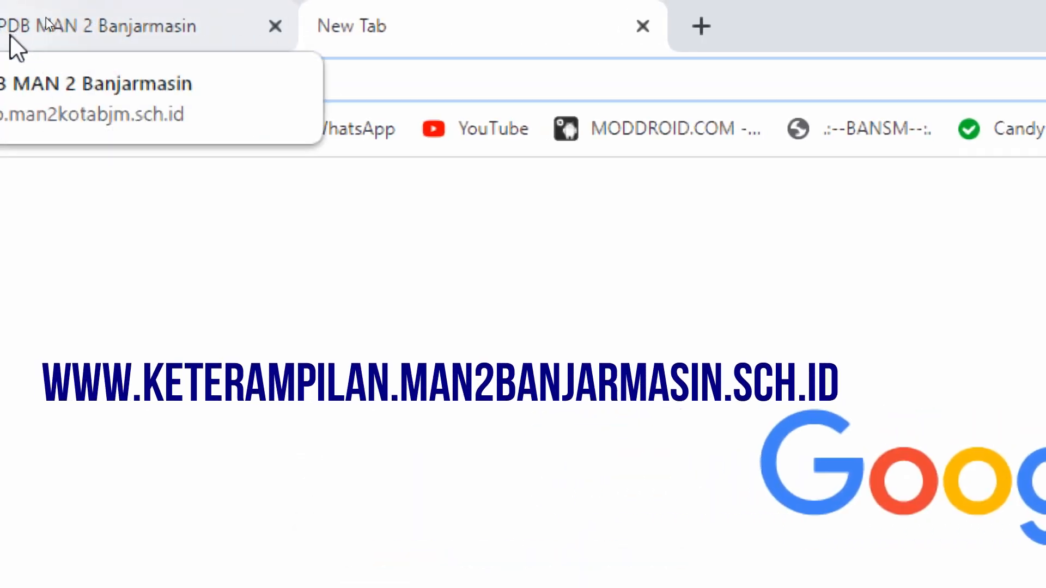
text(keterampilan.man2modelbjm.sch.id)
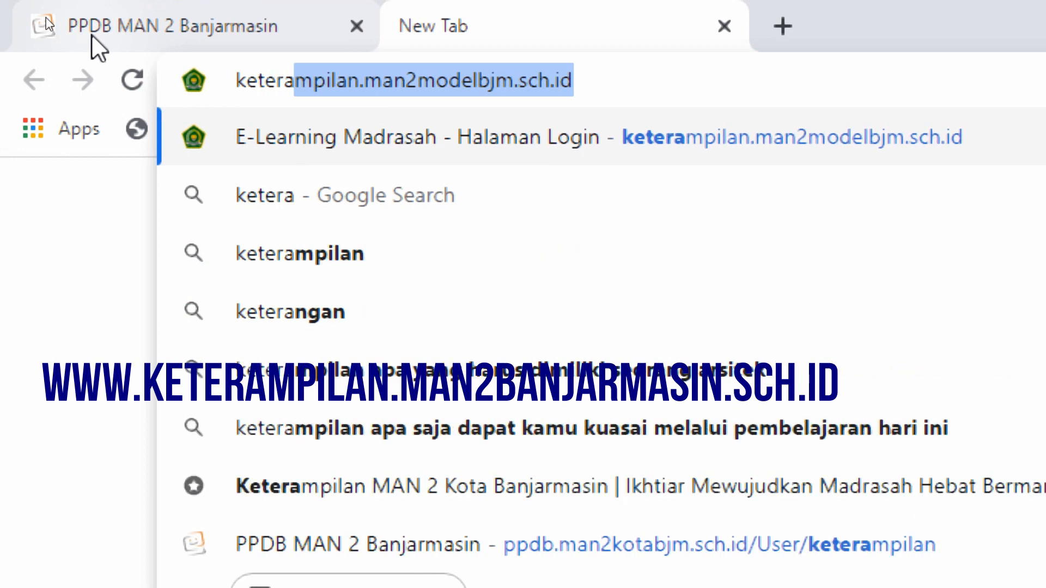
key(Right)
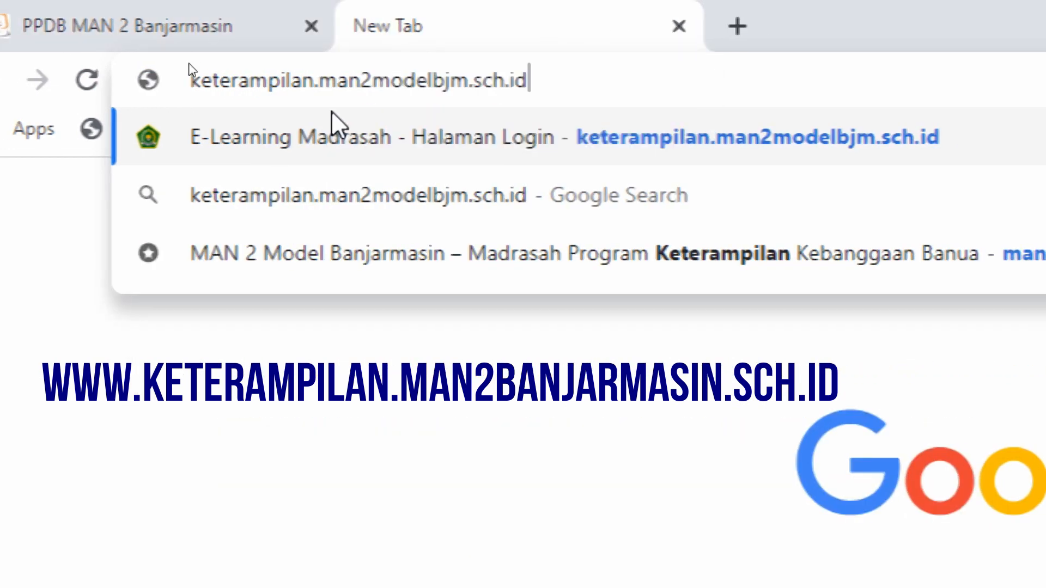
drag(372, 82, 474, 87)
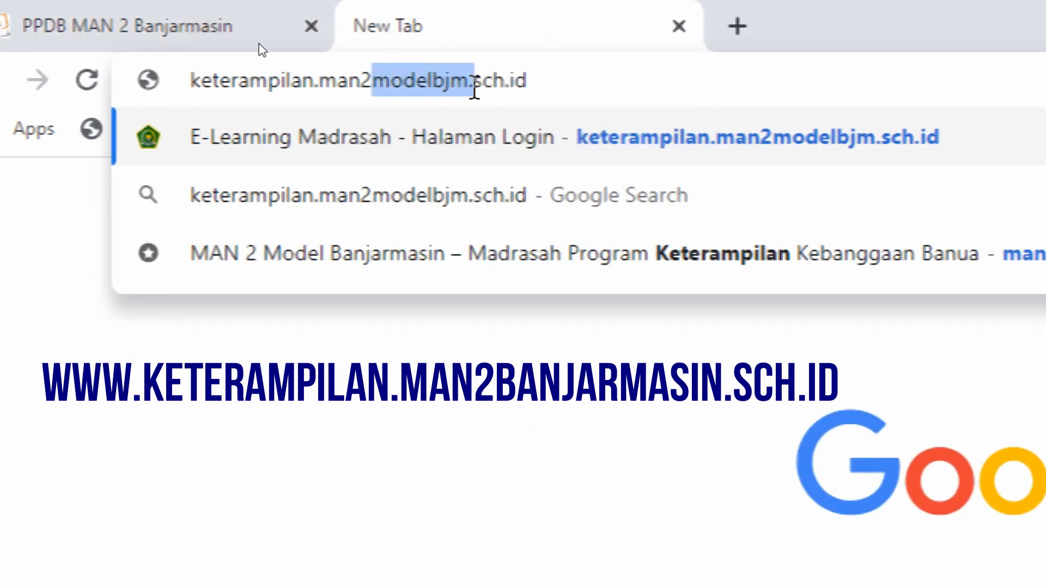
text(banjarm)
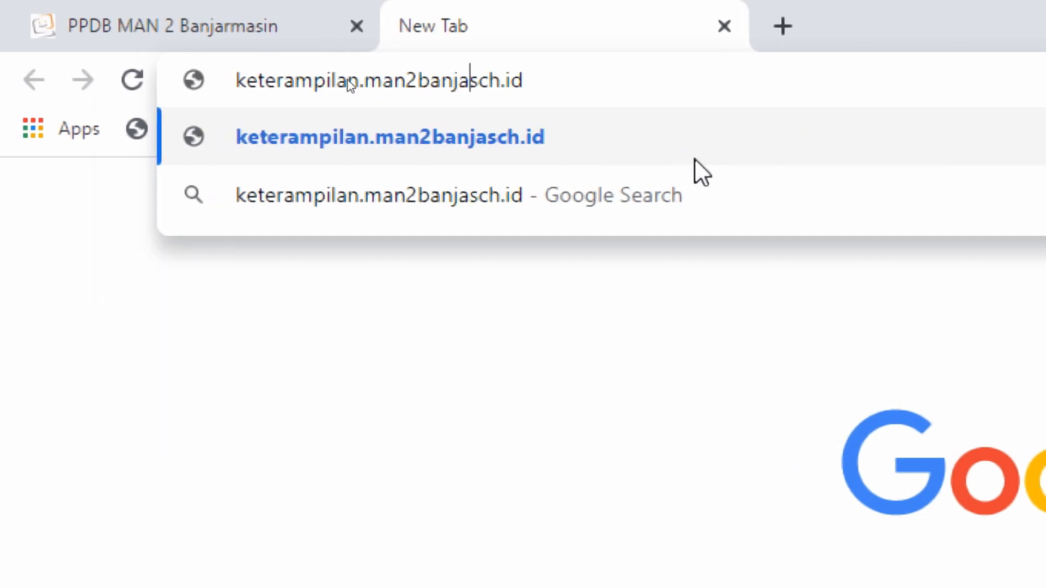
text(asin.)
key(Return)
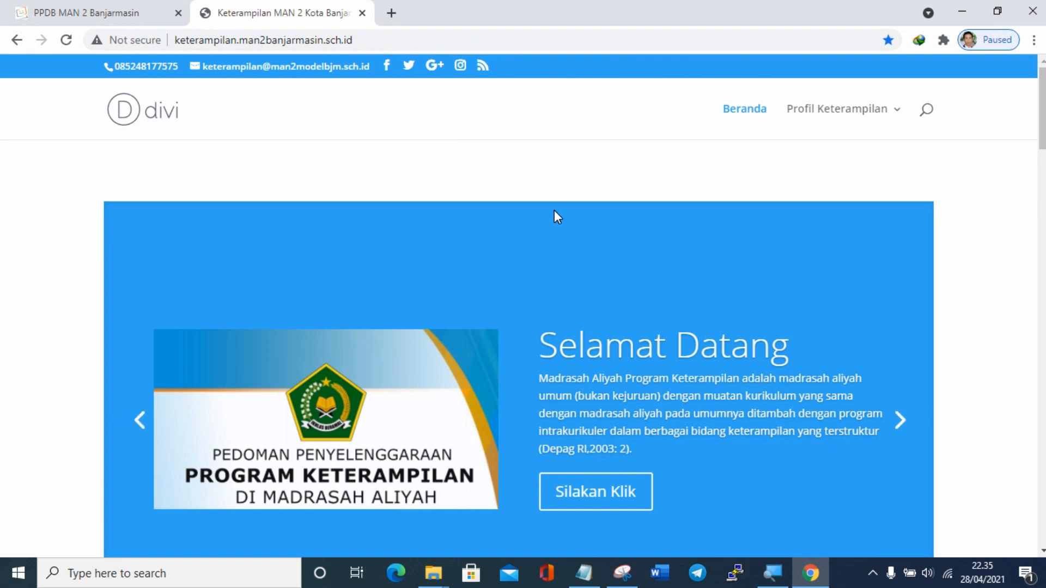
Examine the descriptions of the available skills programs on the website's home page.
scroll(556, 213, down, 5)
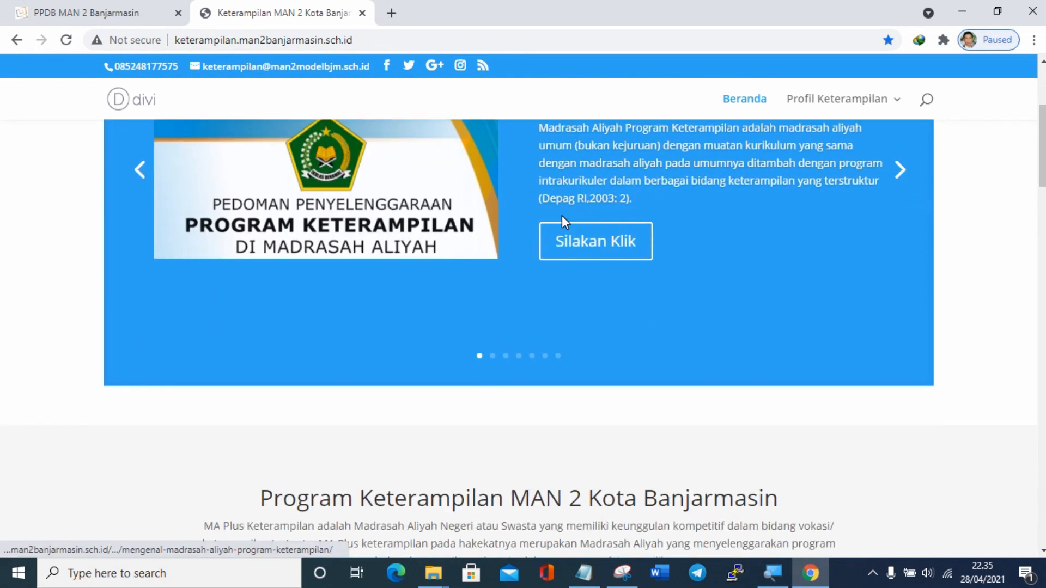
scroll(562, 215, down, 8)
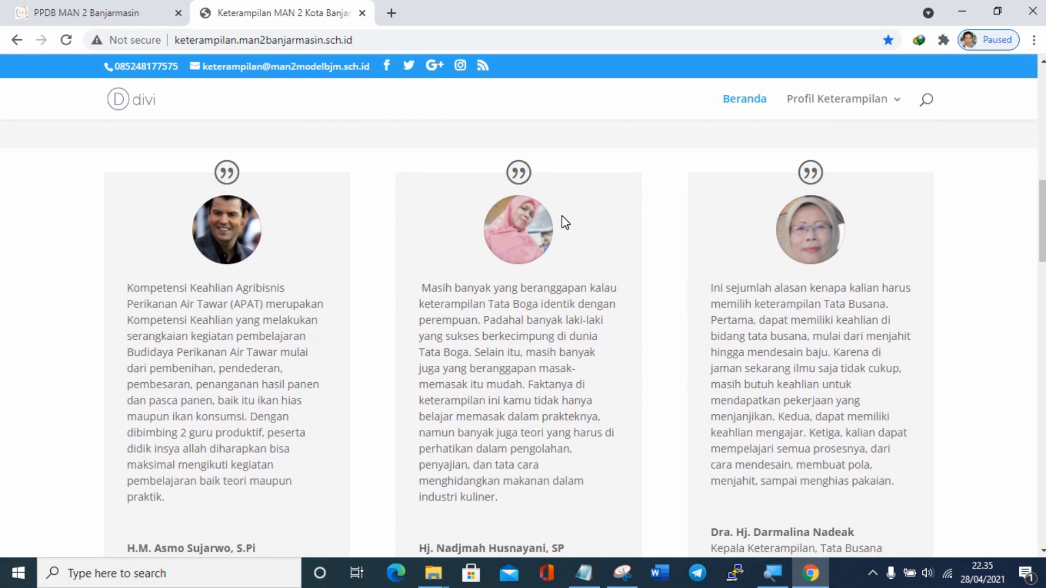
scroll(563, 221, down, 3)
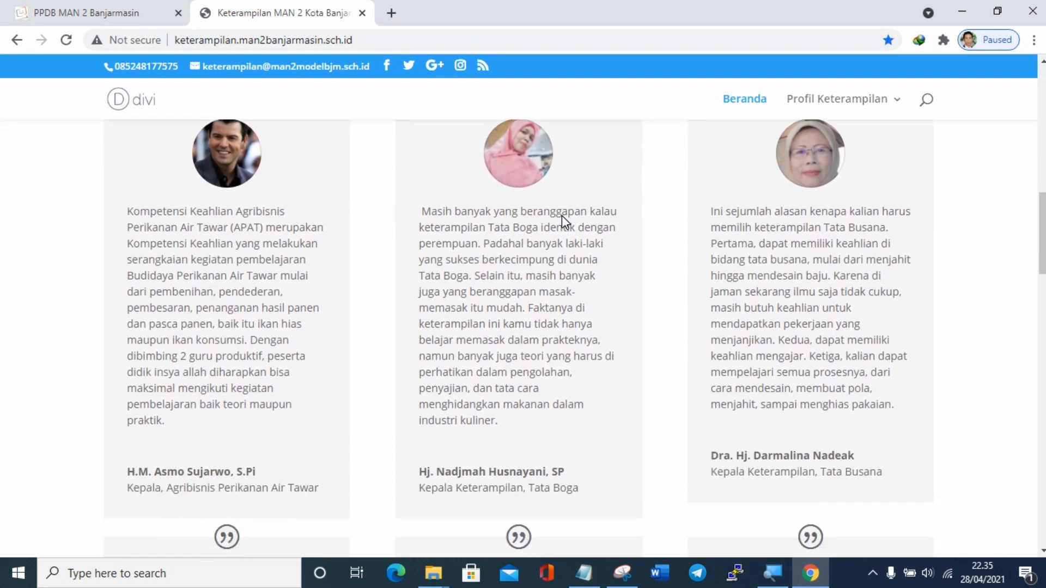
scroll(561, 214, down, 5)
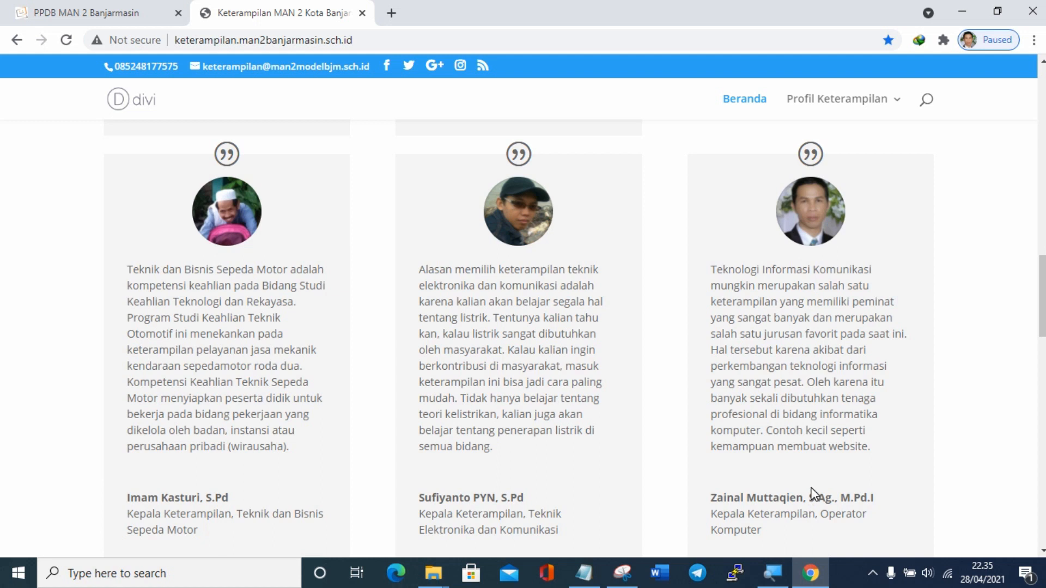
scroll(806, 474, down, 3)
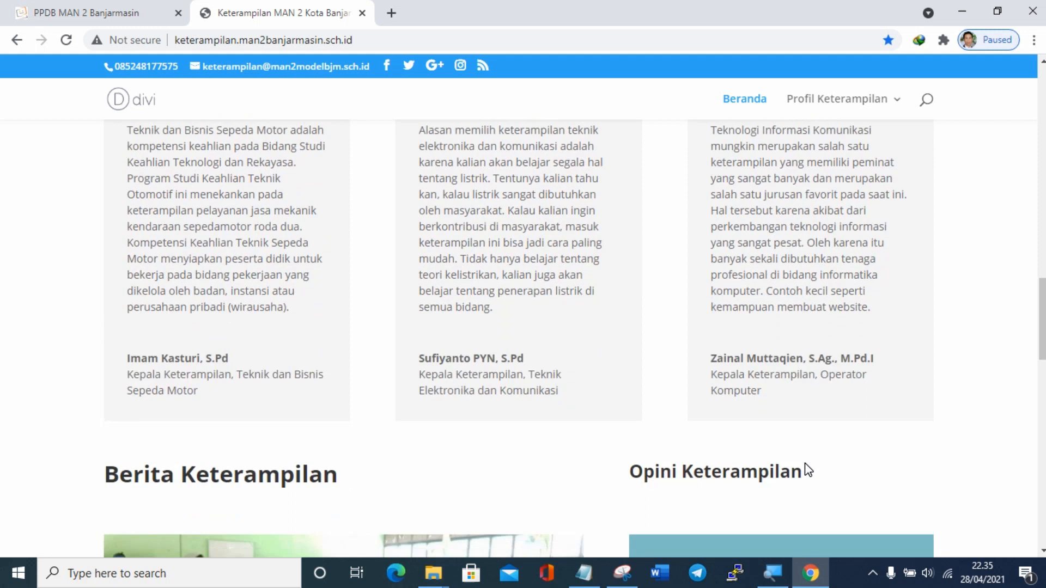
scroll(805, 467, up, 3)
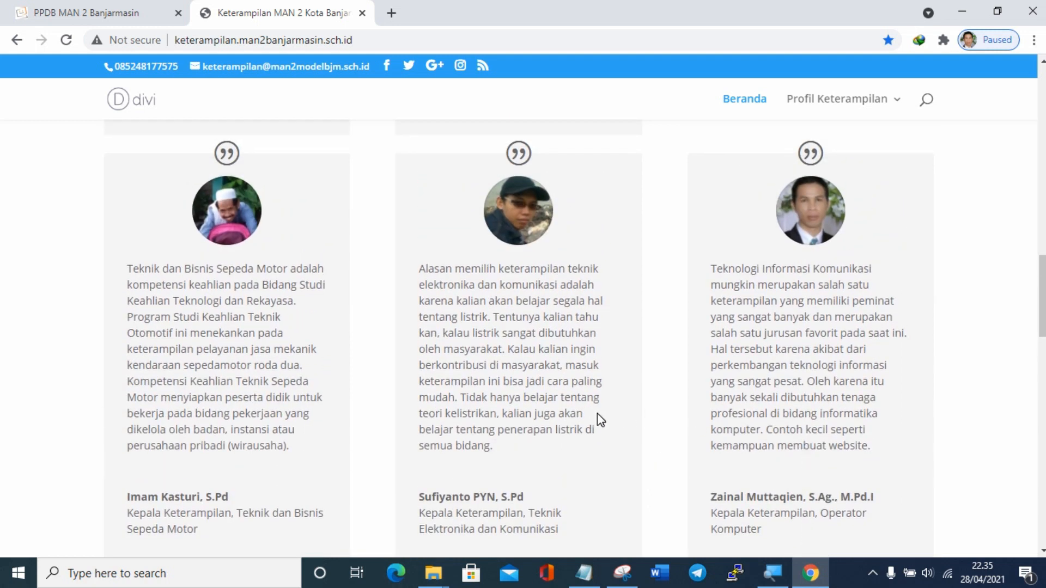
scroll(599, 416, down, 3)
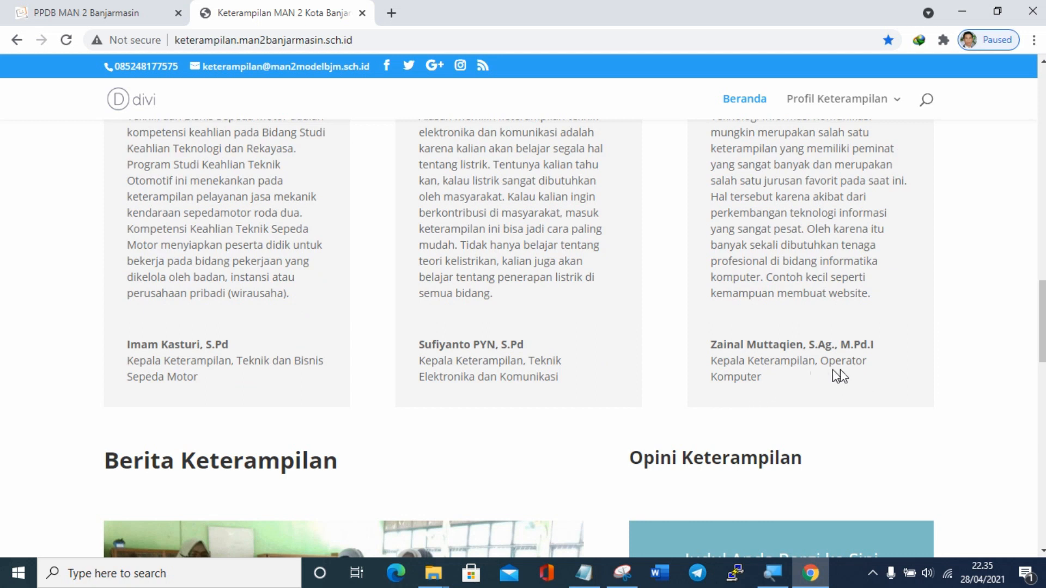
scroll(843, 376, up, 2)
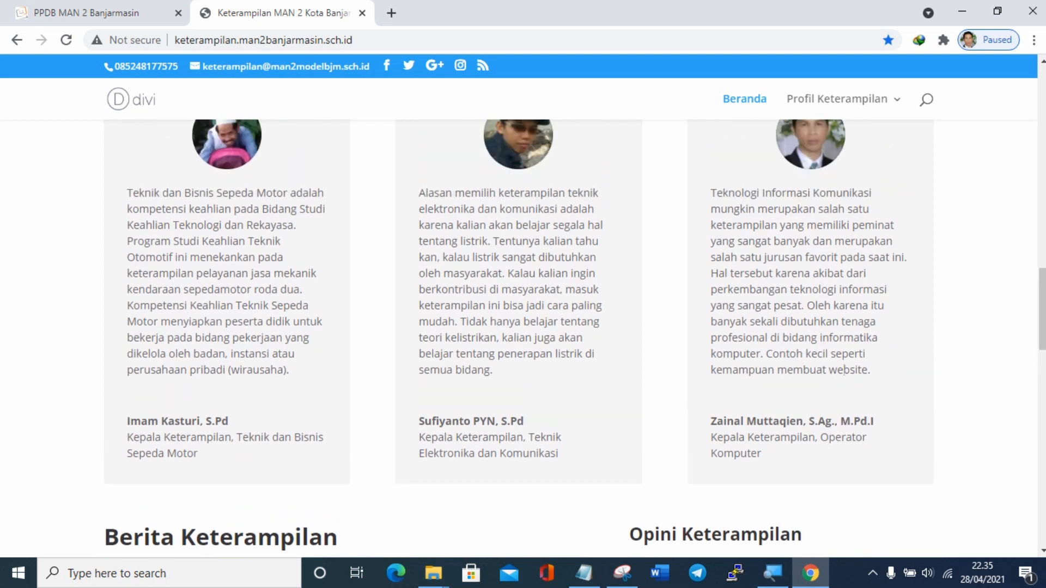
scroll(844, 370, up, 2)
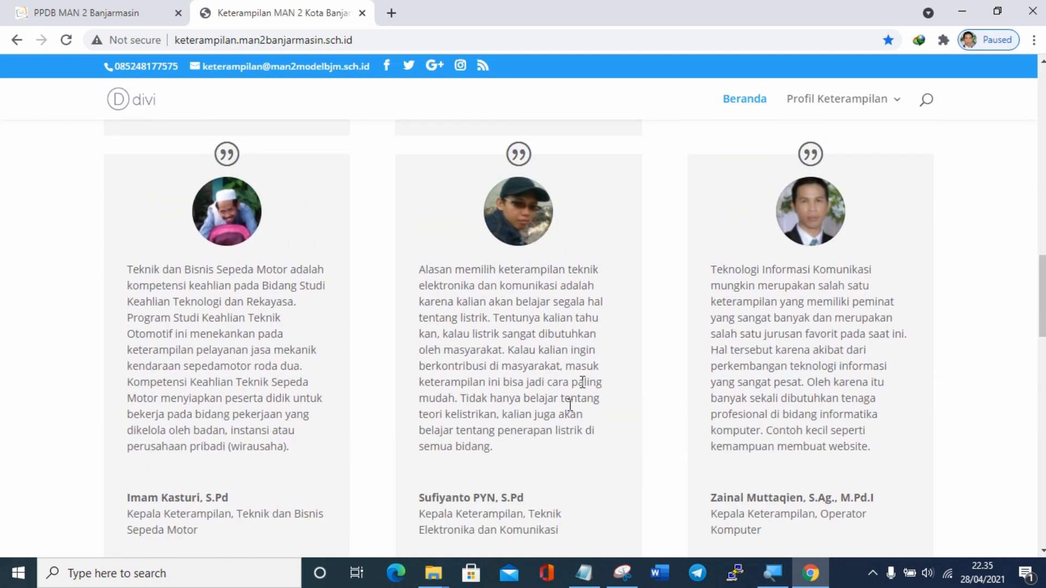
scroll(573, 469, up, 3)
scroll(612, 440, up, 5)
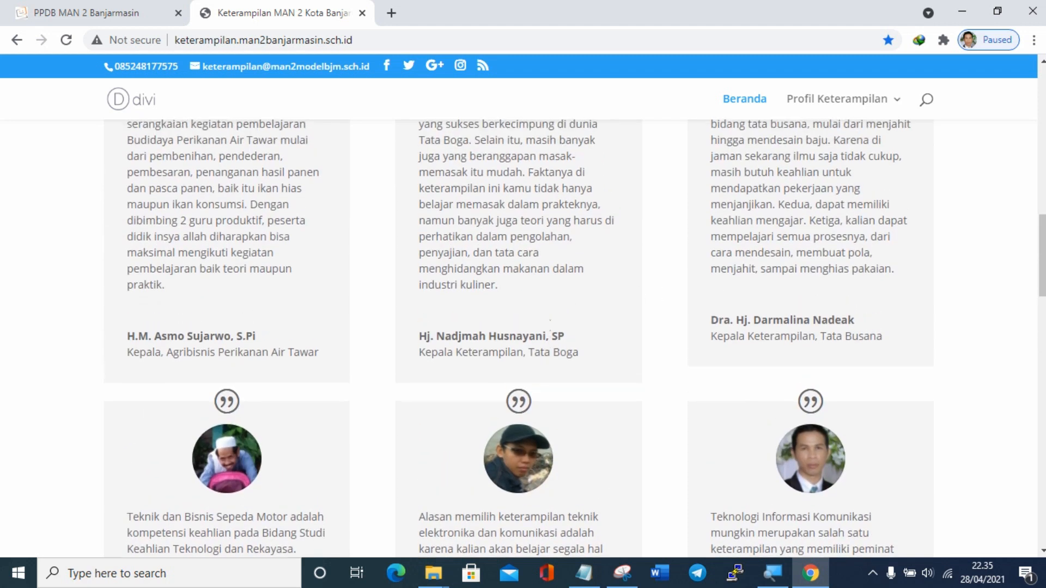
Examine the remaining skills program descriptions and the Berita Keterampilan section on the skills website.
scroll(577, 318, down, 5)
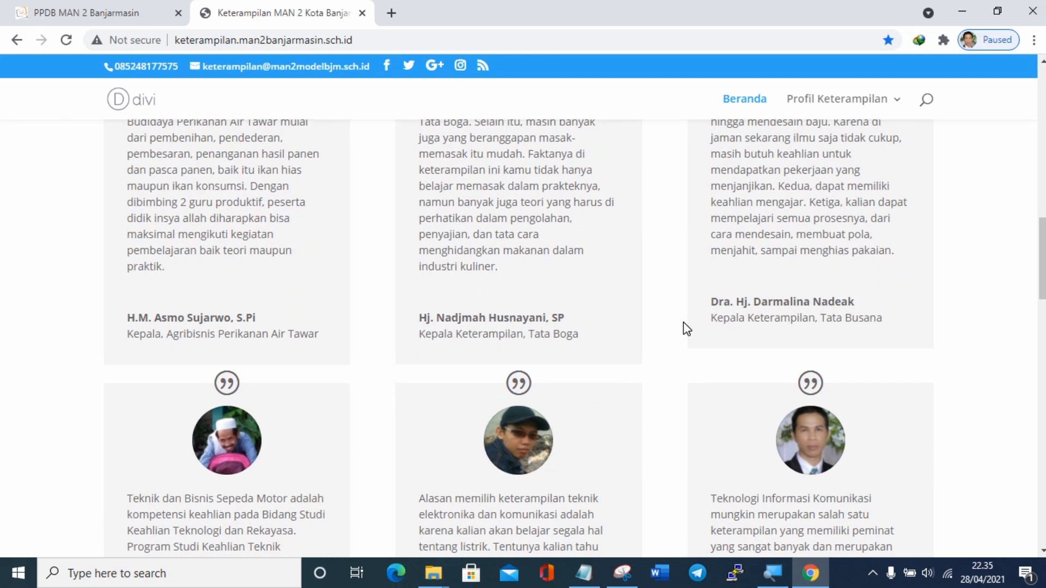
scroll(683, 322, down, 1)
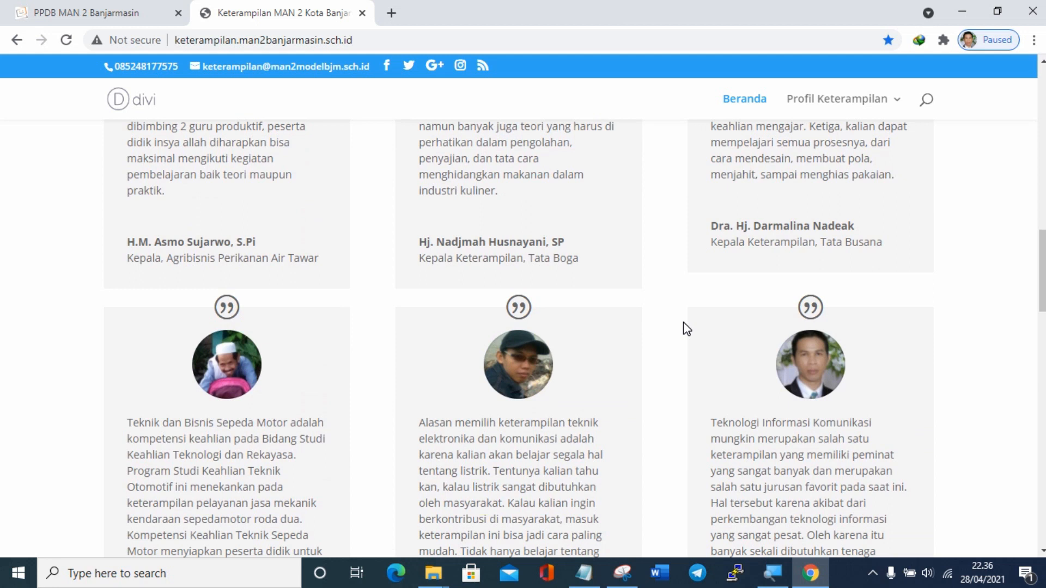
scroll(683, 321, down, 10)
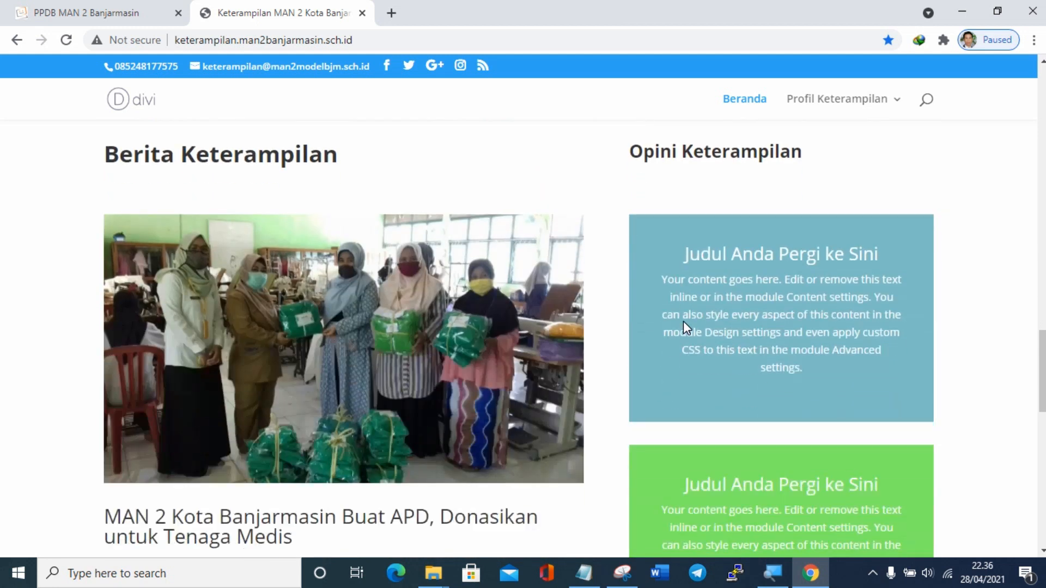
scroll(661, 357, down, 2)
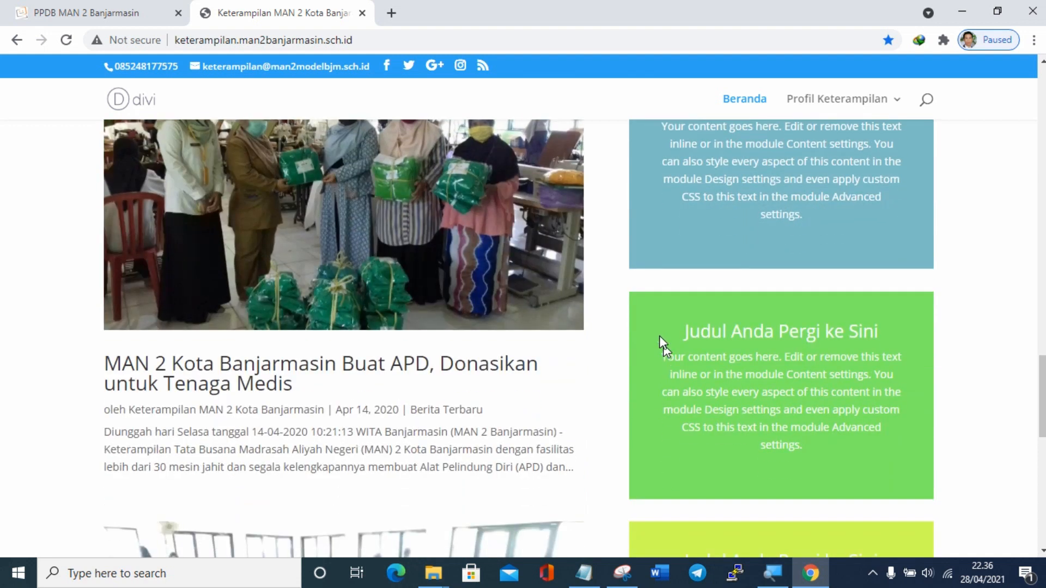
Return to the PPDB registration page and choose Operator Komputer as the Pilihan 1 skill.
click(118, 13)
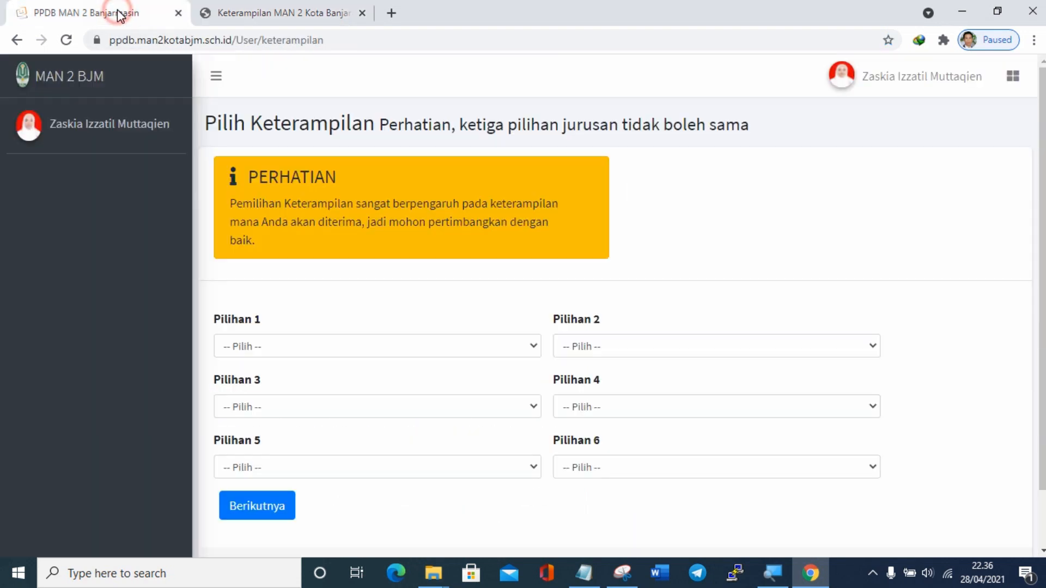
click(521, 346)
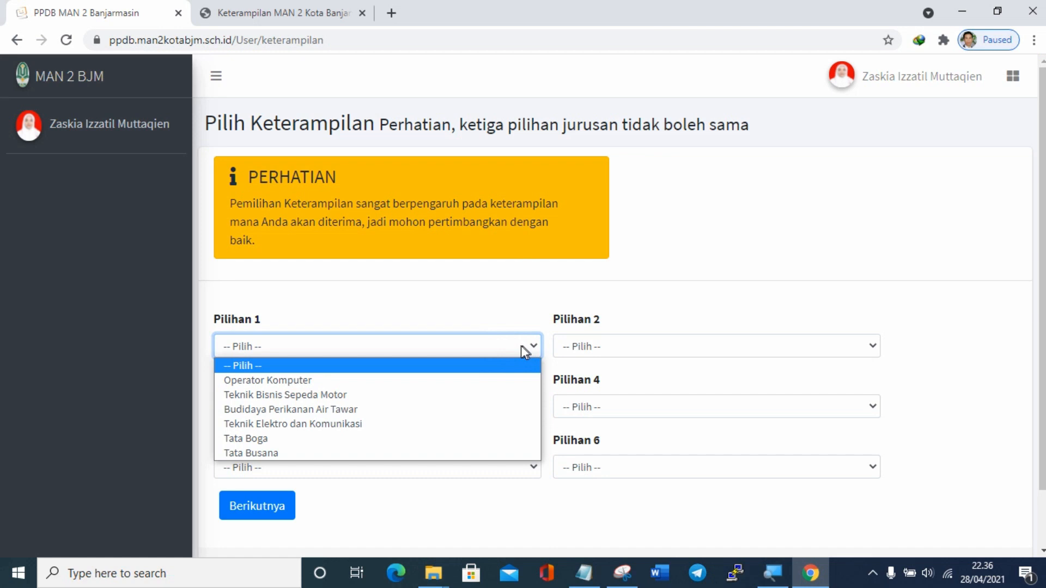
click(445, 381)
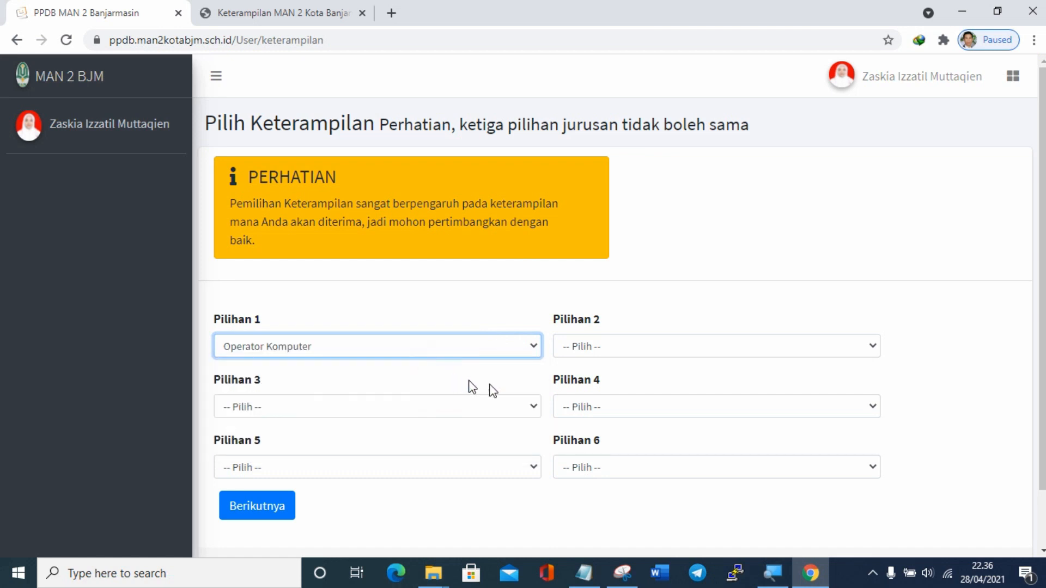
click(670, 347)
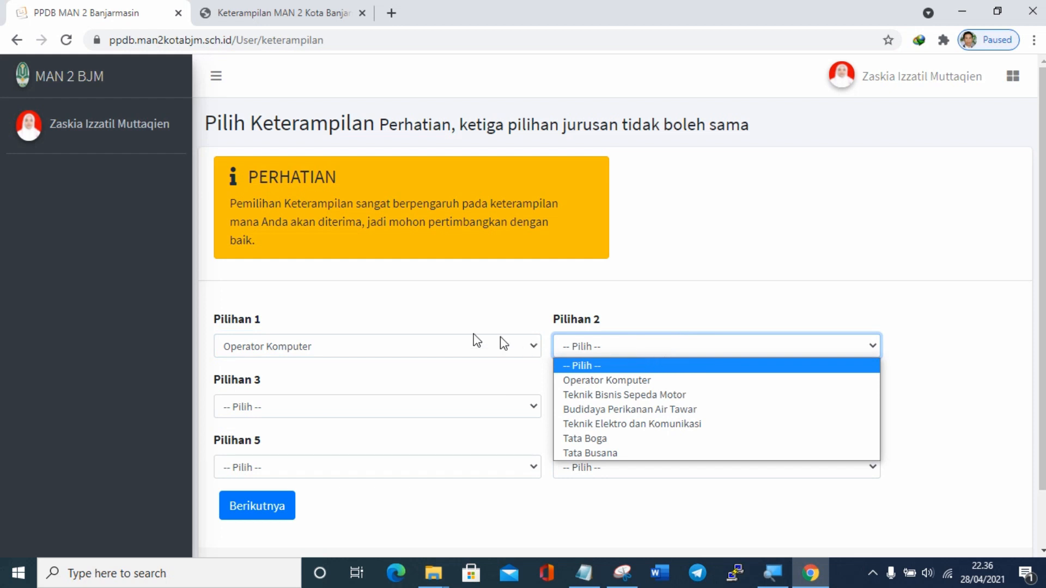
click(344, 350)
click(343, 349)
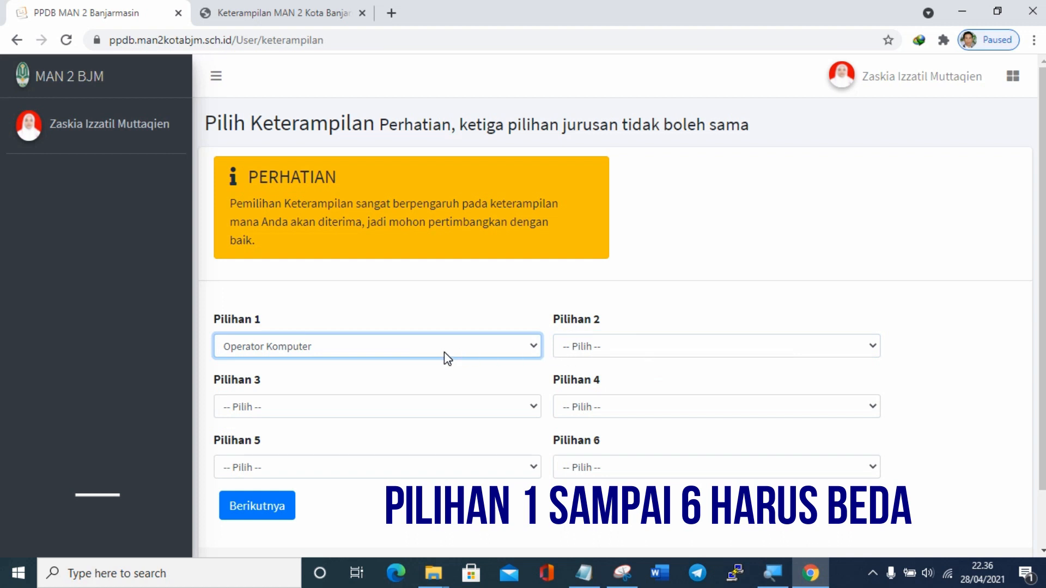
Set the Pilihan 2 skill to Tata Boga and the Pilihan 3 skill to Tata Busana.
click(648, 349)
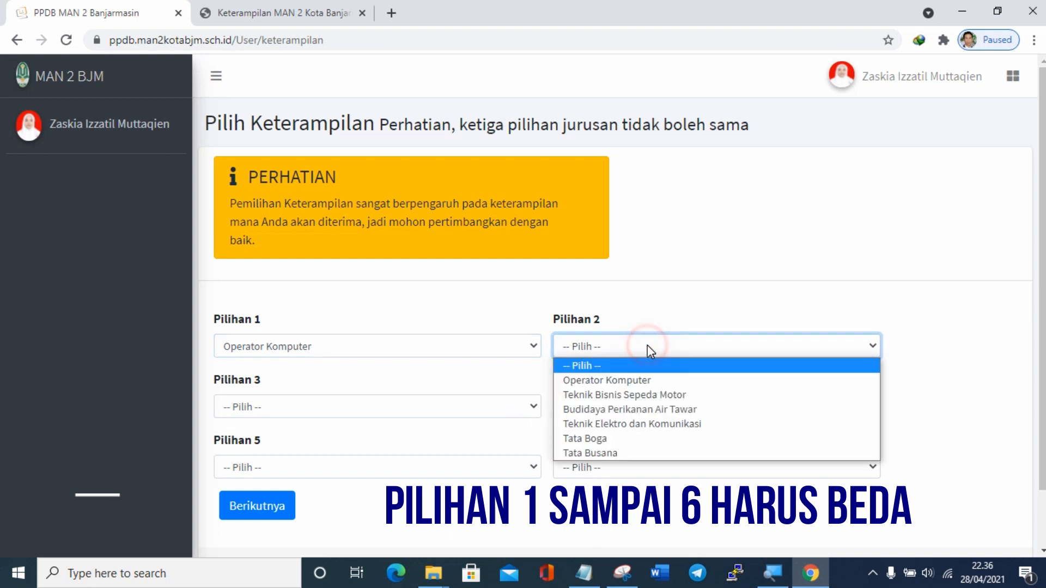
click(649, 398)
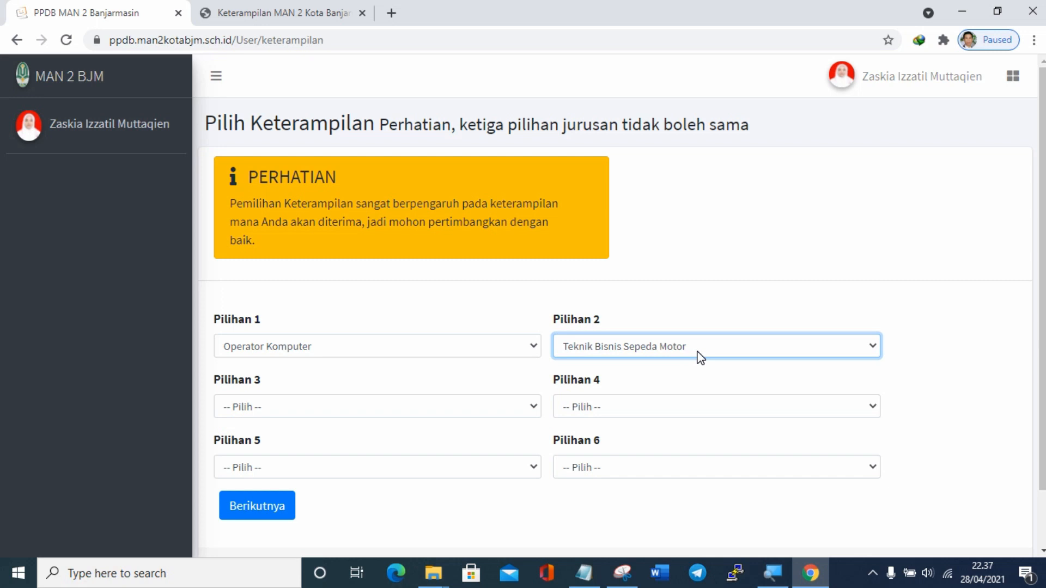
click(699, 355)
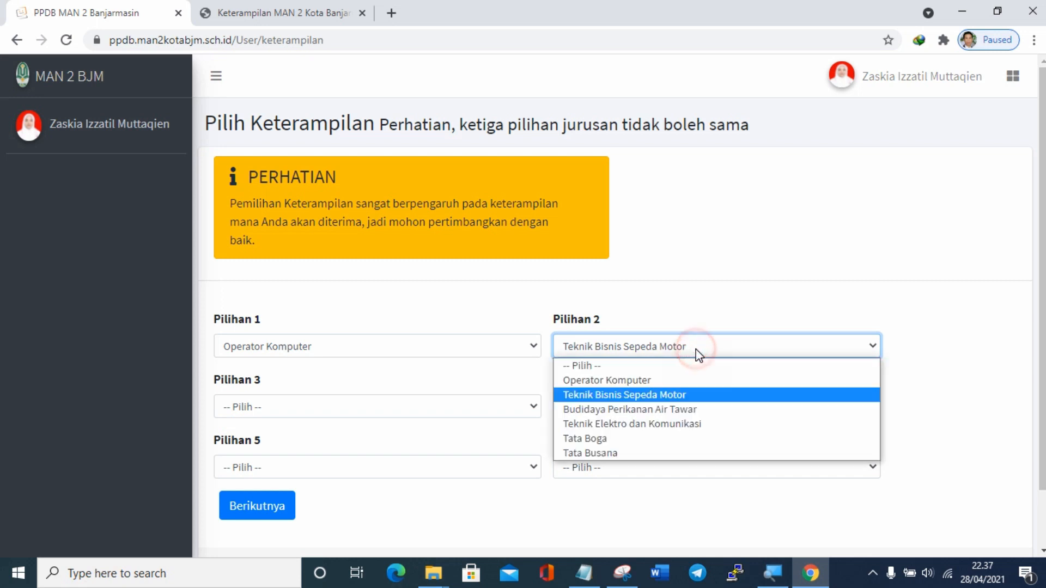
click(661, 438)
click(535, 409)
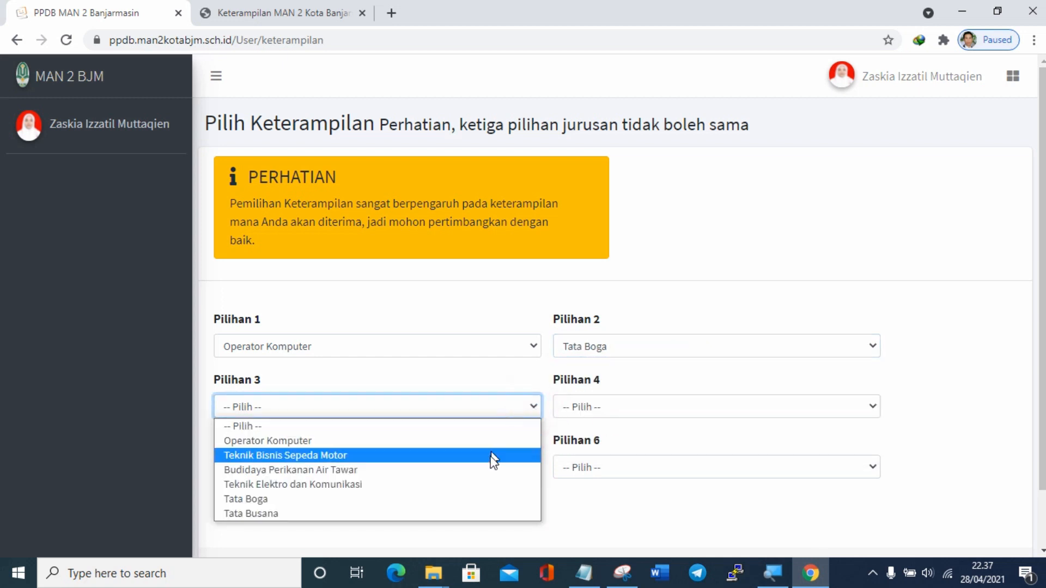
click(468, 510)
Submit the skills choices with Budidaya Perikanan Air Tawar, Teknik Elektro dan Komunikasi and Teknik Bisnis Sepeda Motor as Pilihan 4, 5 and 6.
click(663, 413)
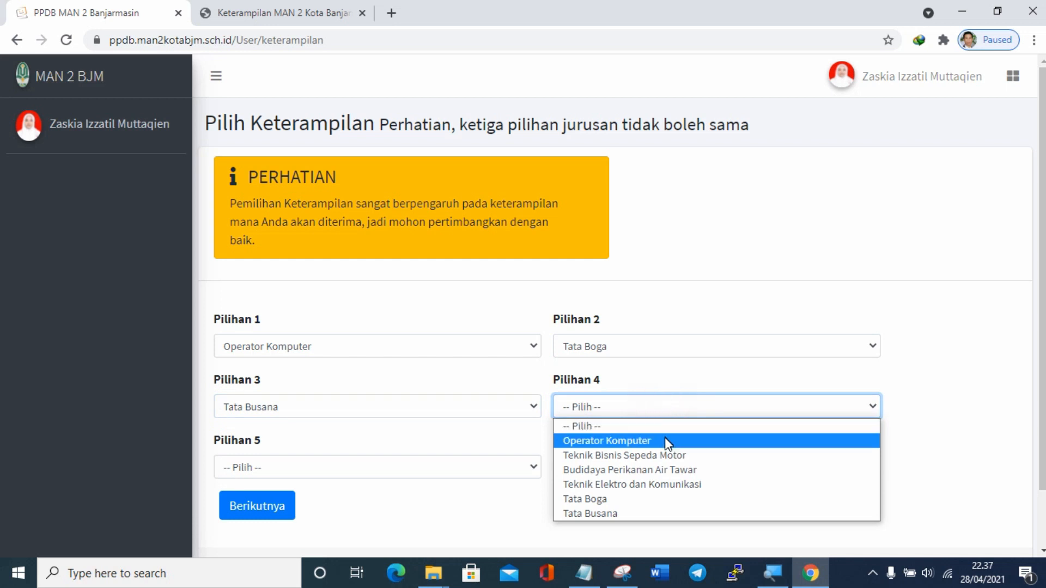
click(657, 466)
click(524, 468)
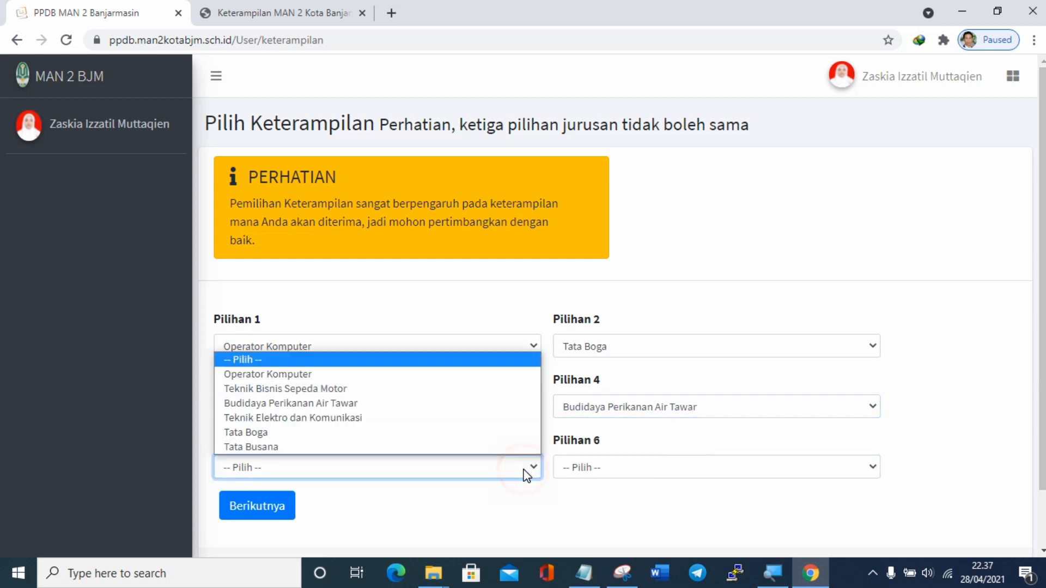
click(483, 420)
click(654, 467)
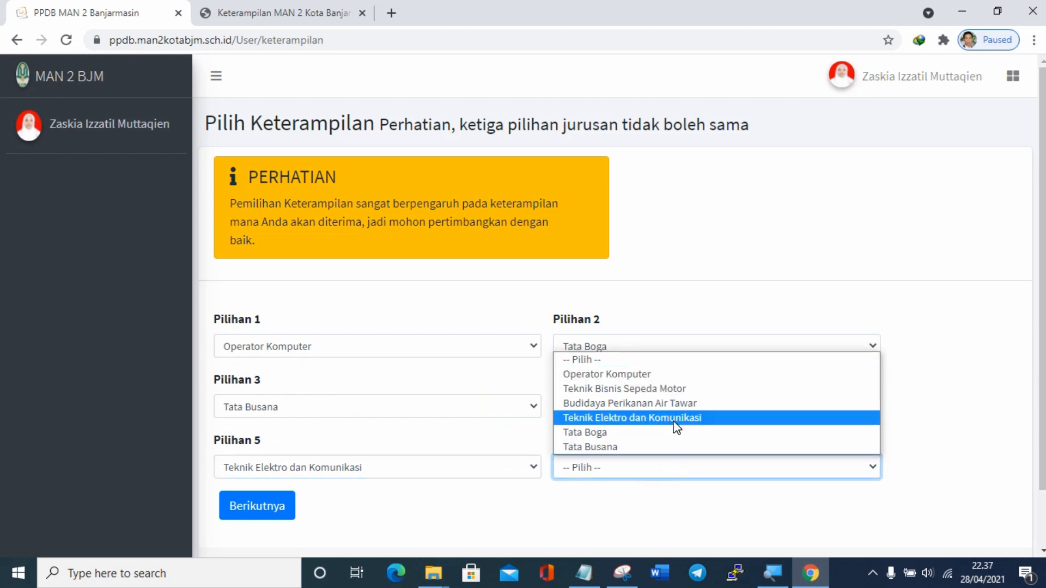
click(672, 389)
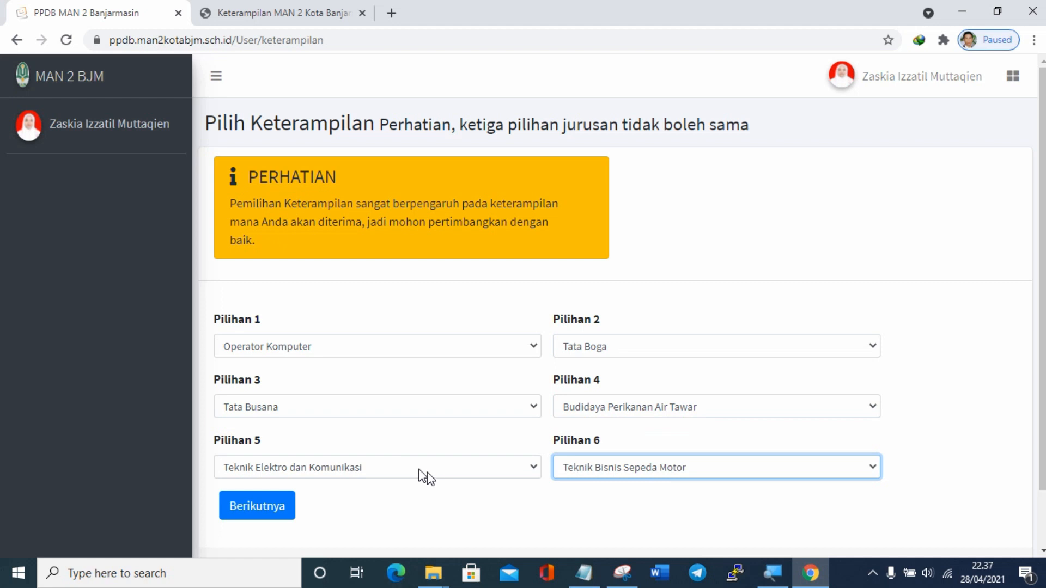
click(283, 505)
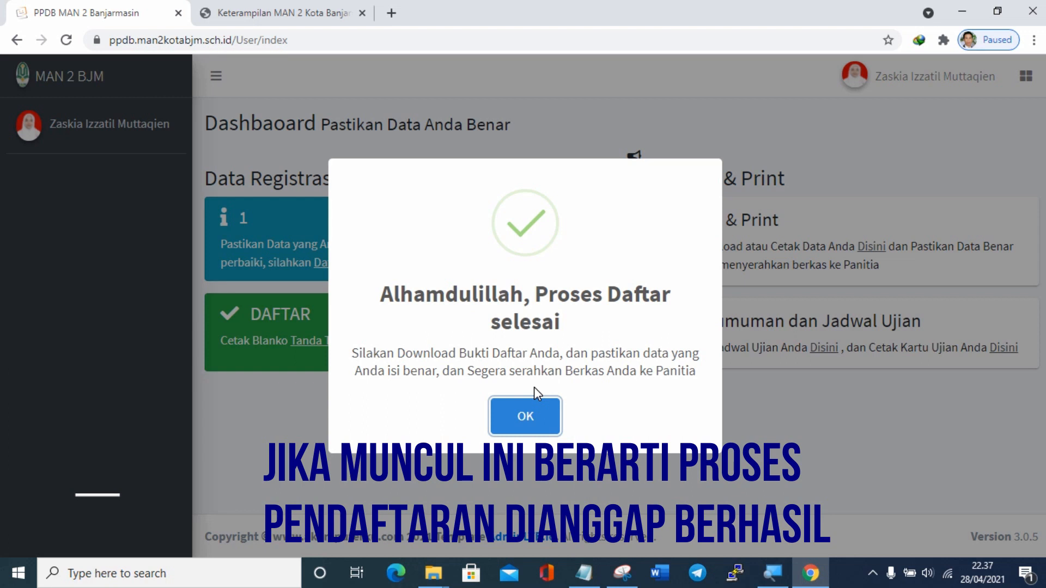
click(531, 414)
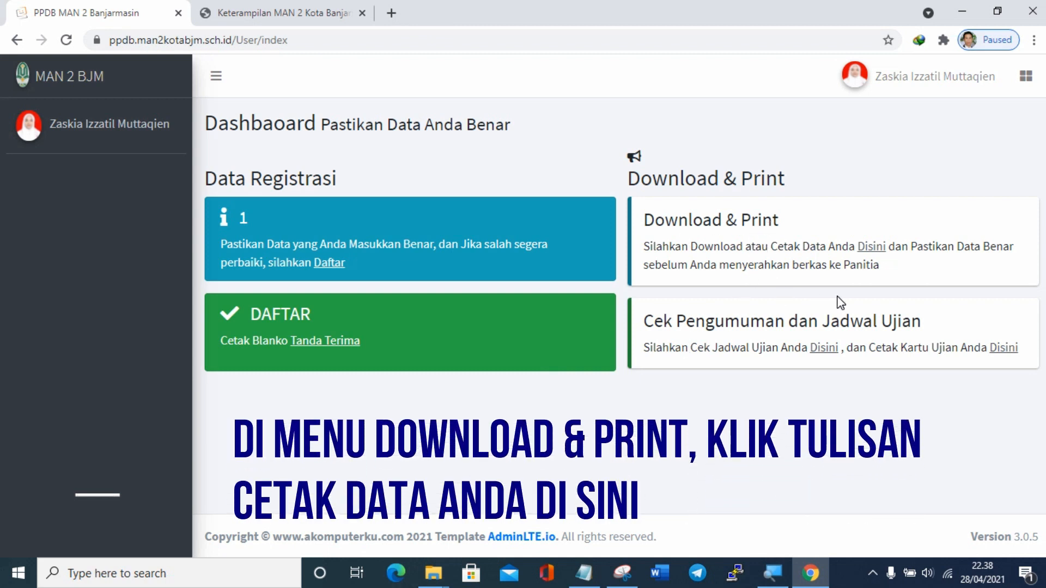
Download the registration form from Download & Print as formulir_5.pdf, overwriting the existing duplicate.
click(872, 249)
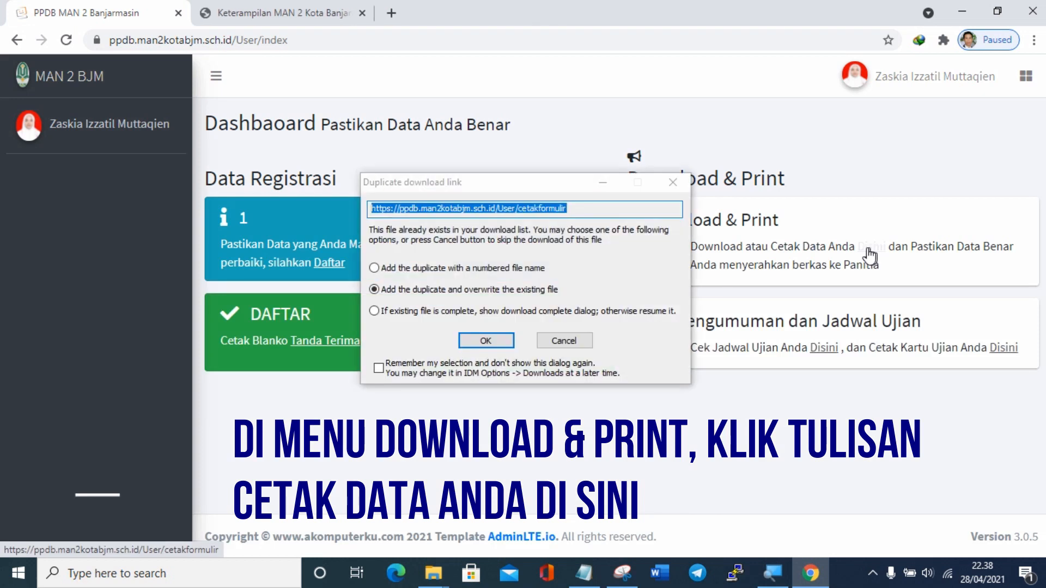
click(508, 341)
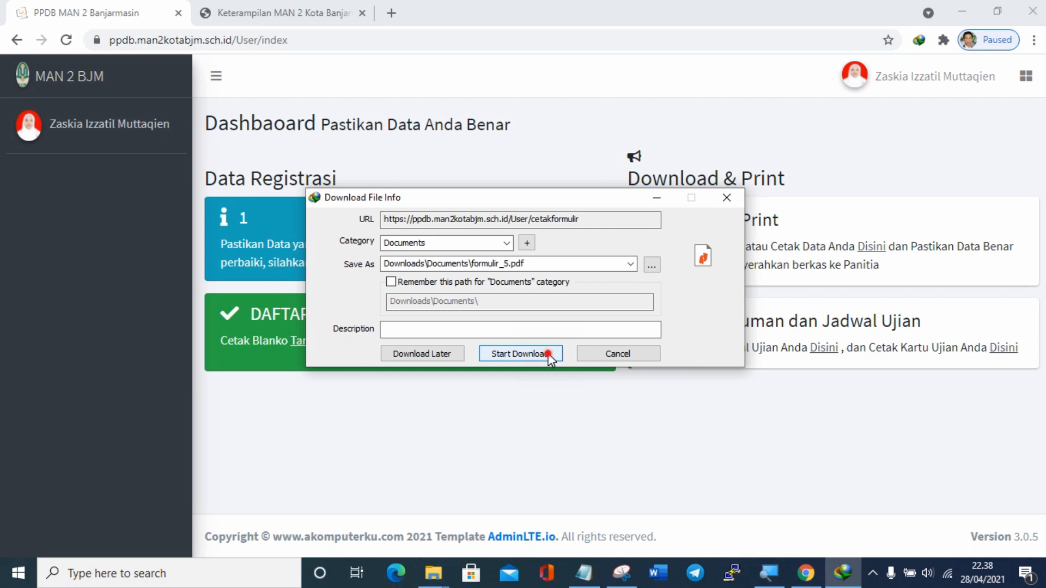
click(547, 355)
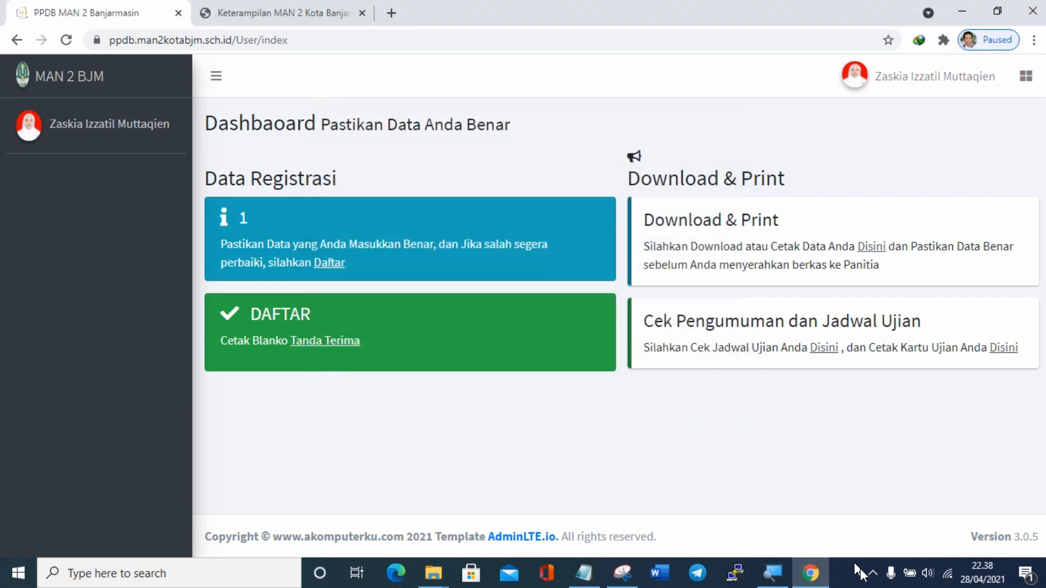
Open the downloaded formulir_5.pdf from the Internet Download Manager list.
click(872, 573)
click(871, 541)
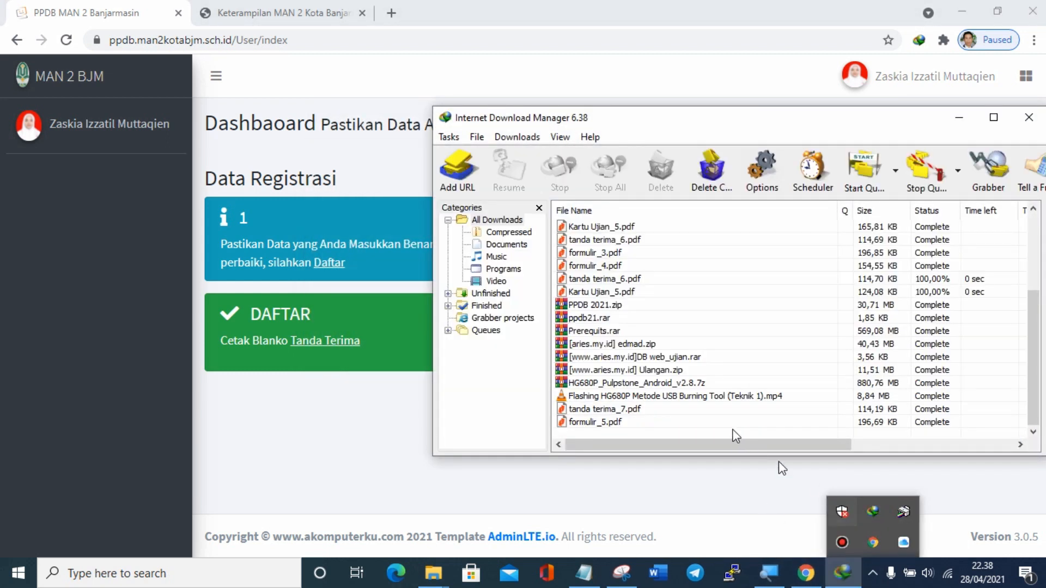
click(658, 422)
double_click(658, 421)
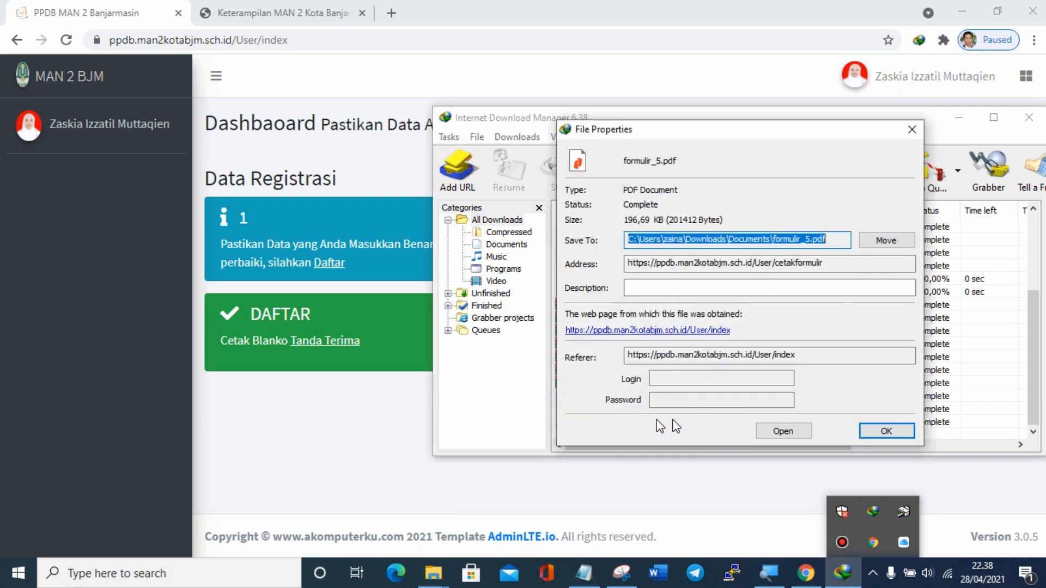
click(770, 430)
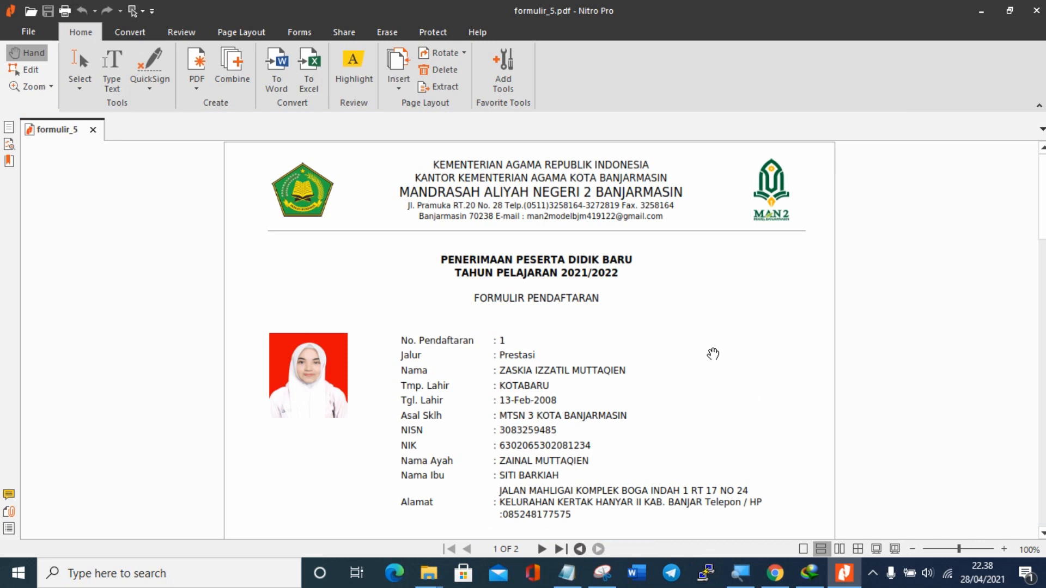
Check the applicant data, major choices and skills choices on the registration form's first page.
scroll(790, 343, down, 3)
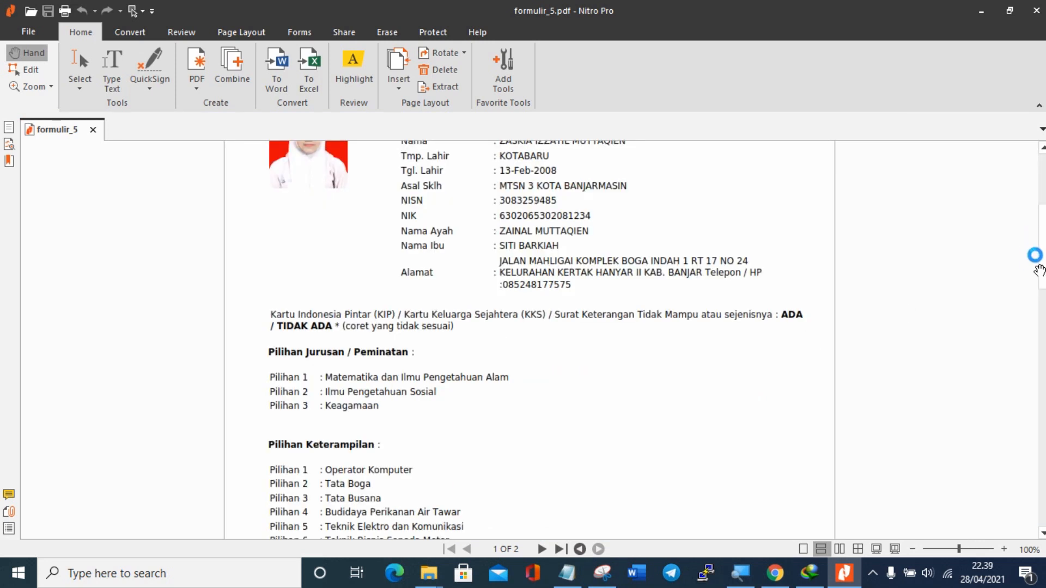
scroll(544, 338, down, 2)
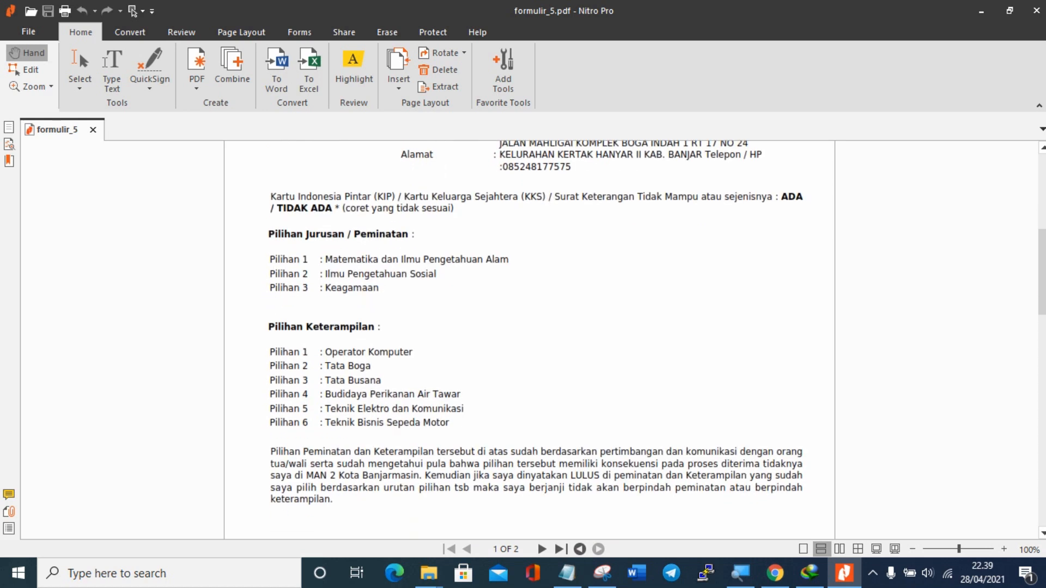
scroll(1040, 392, down, 8)
drag(1041, 393, 1043, 230)
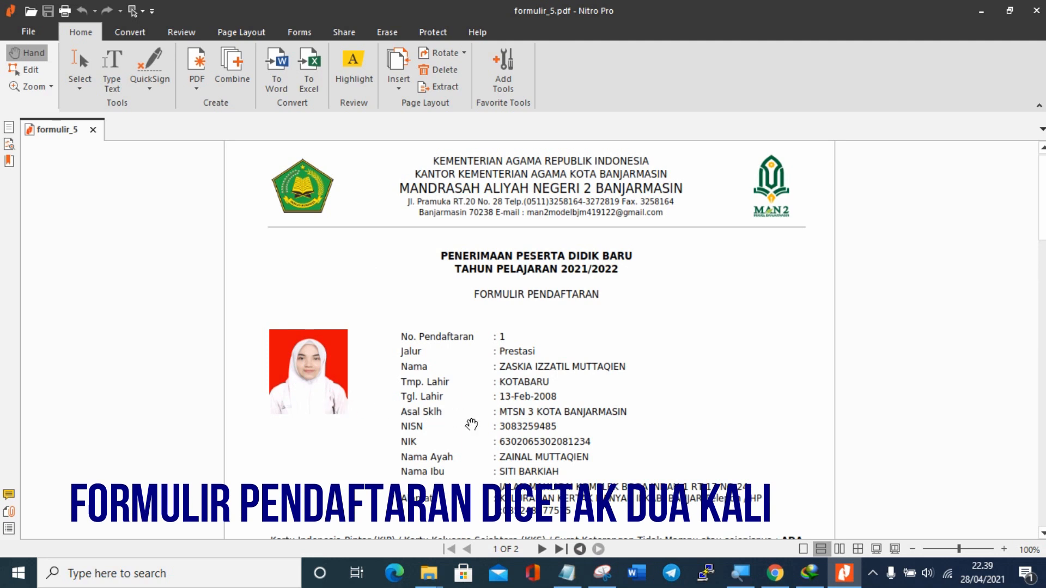
Examine the grade table, achievements, signature block and closing notes on the form's second page.
scroll(544, 380, down, 3)
scroll(544, 379, down, 18)
scroll(544, 382, down, 12)
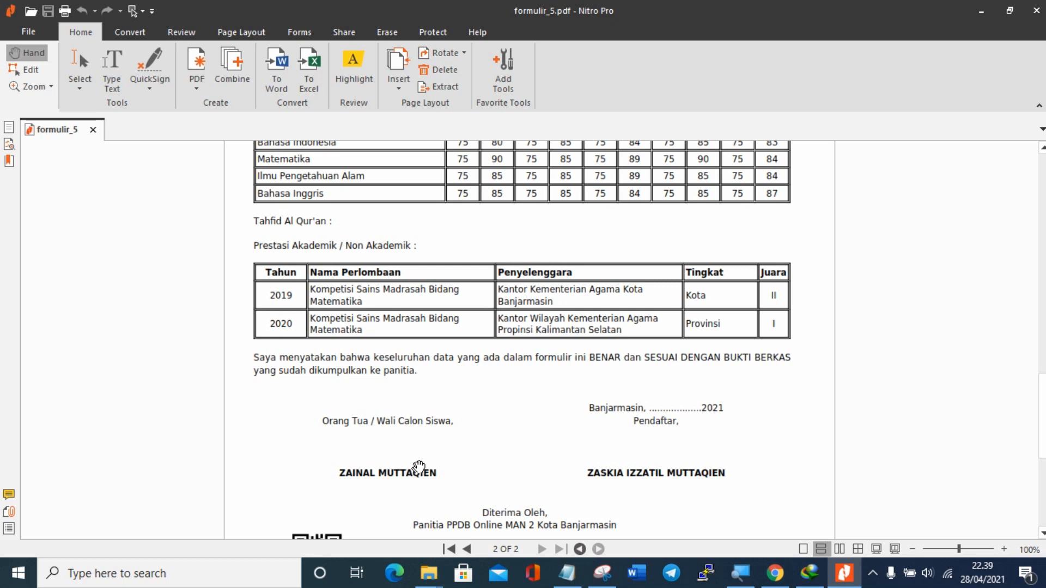
scroll(660, 454, down, 2)
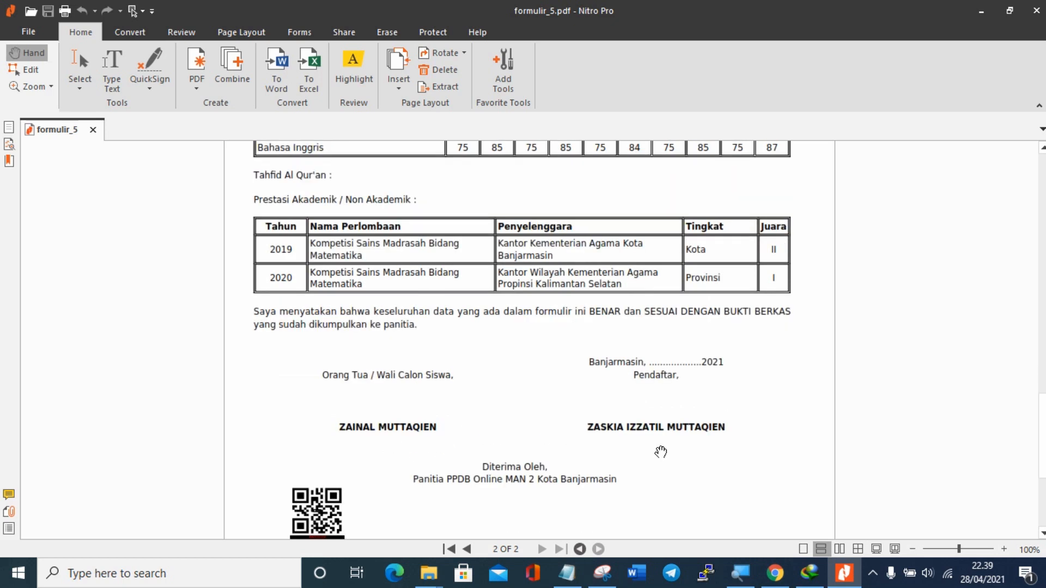
scroll(661, 452, down, 2)
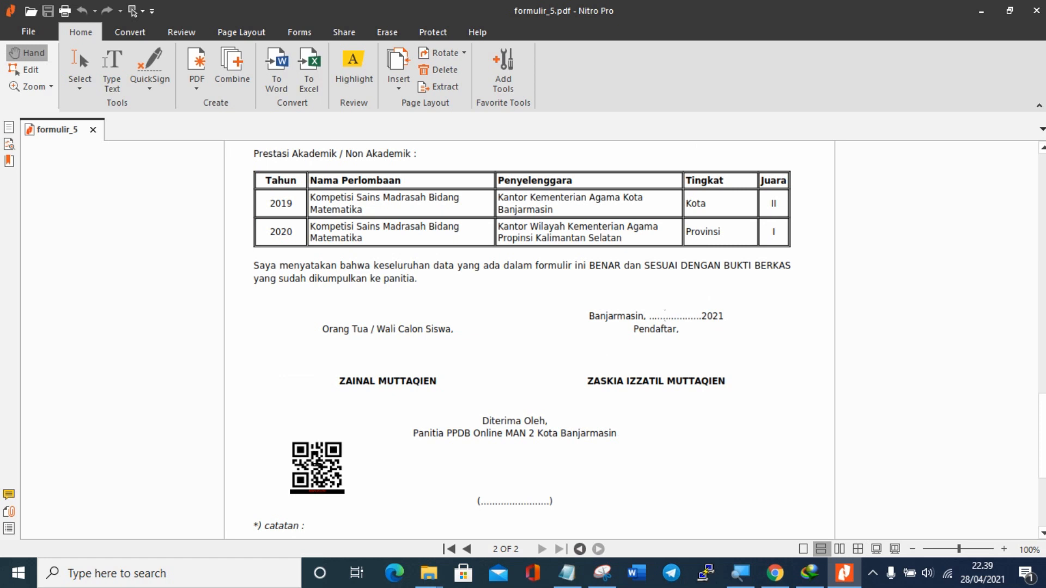
scroll(656, 380, down, 4)
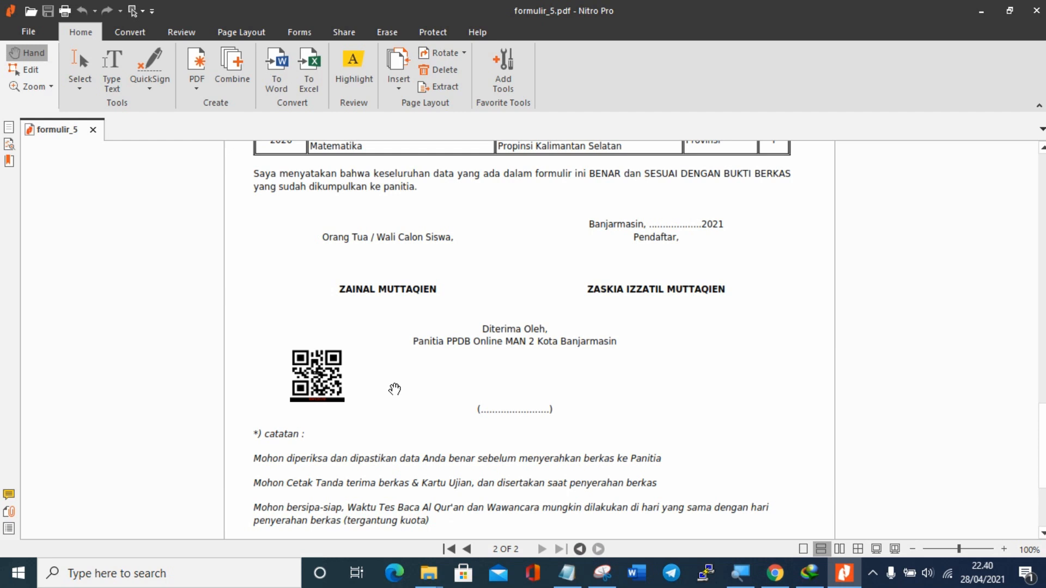
scroll(395, 389, up, 2)
scroll(395, 389, up, 14)
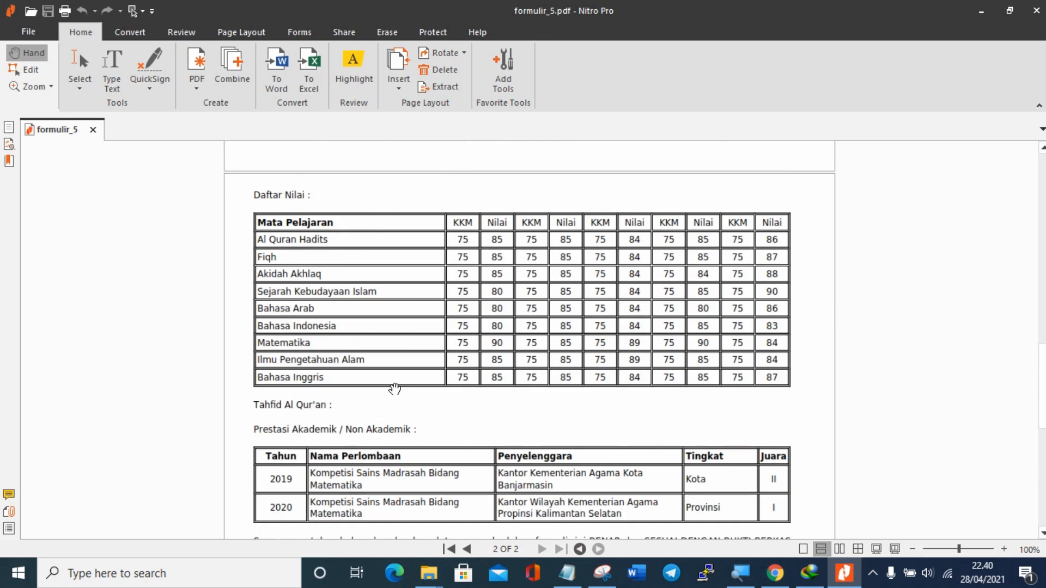
scroll(395, 389, down, 6)
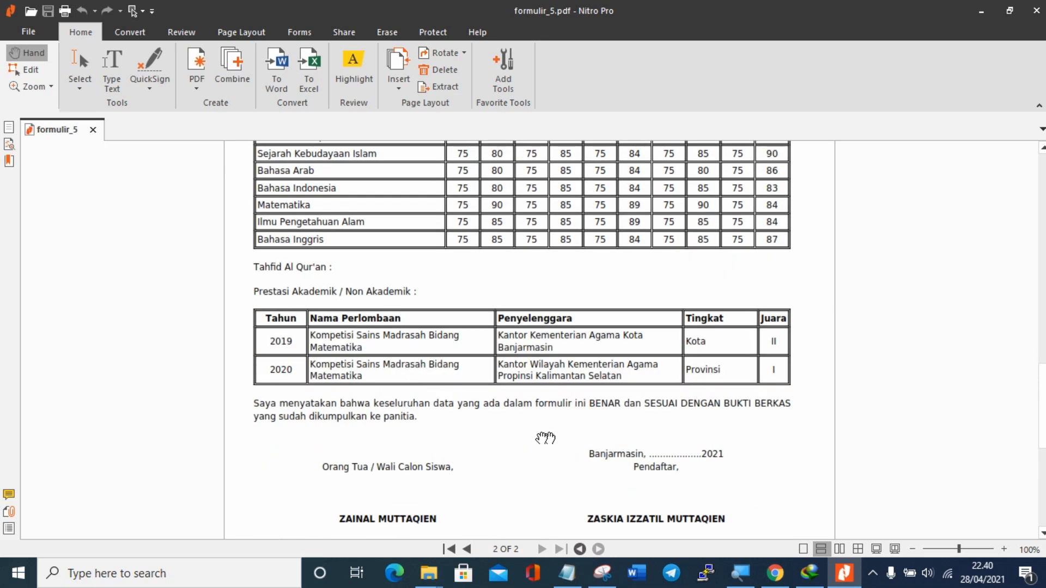
scroll(498, 442, down, 2)
scroll(523, 440, down, 8)
scroll(544, 430, up, 2)
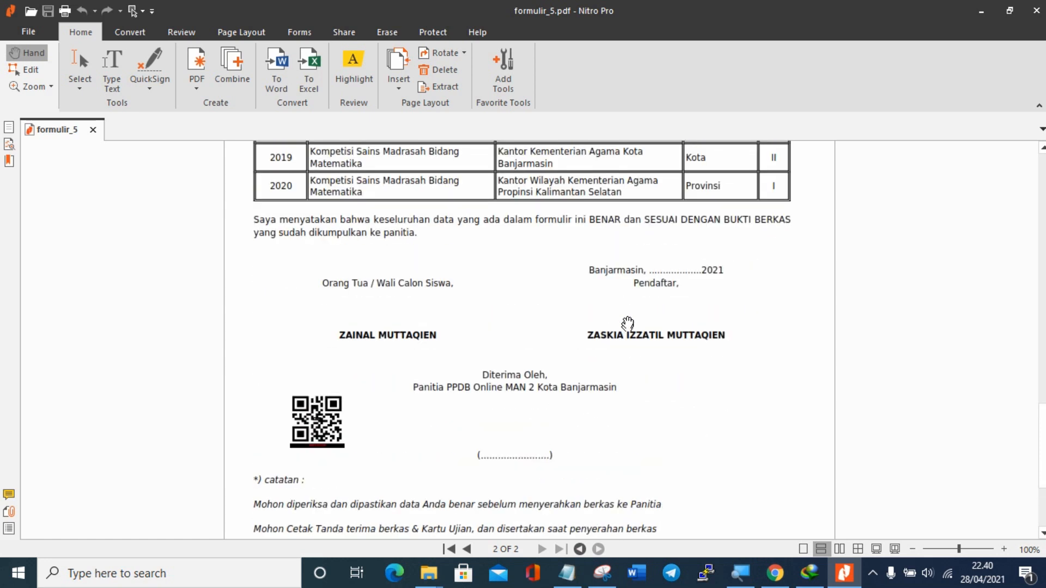
Finish reviewing the registration form, close it and its download windows, and return to the registration dashboard.
scroll(616, 321, down, 4)
scroll(616, 321, up, 20)
scroll(616, 321, up, 10)
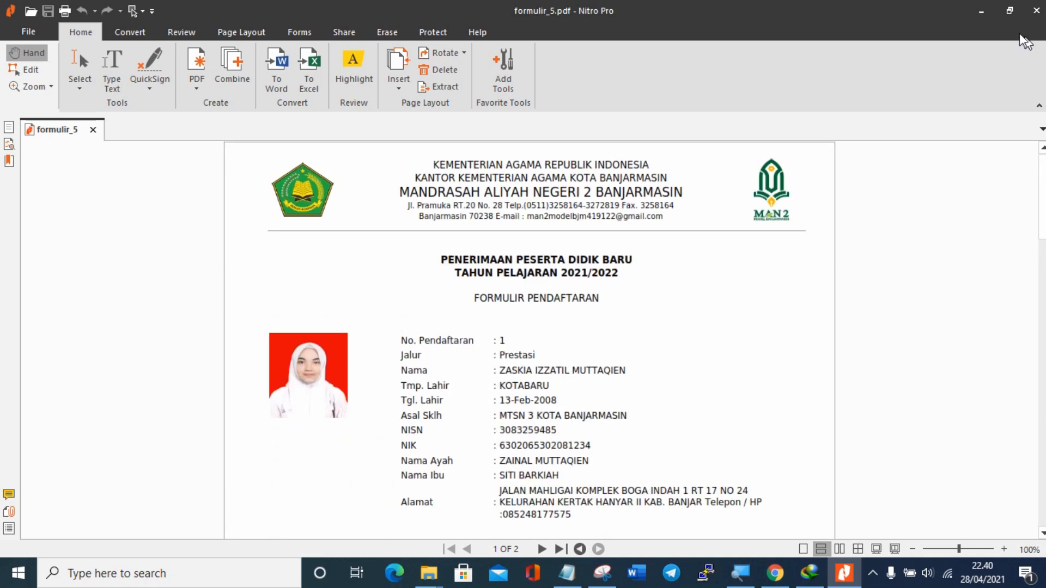
click(1034, 22)
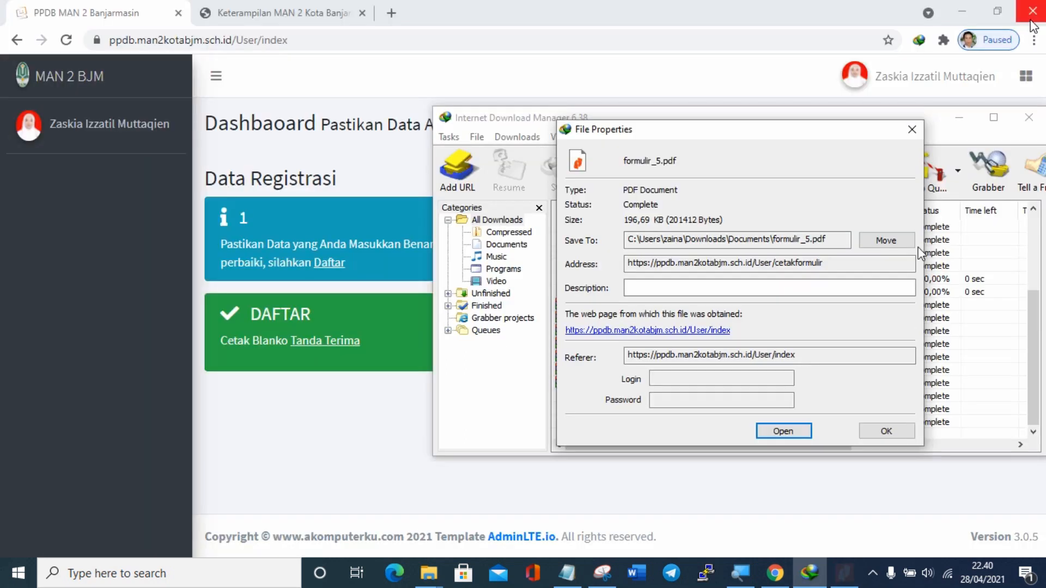
click(882, 430)
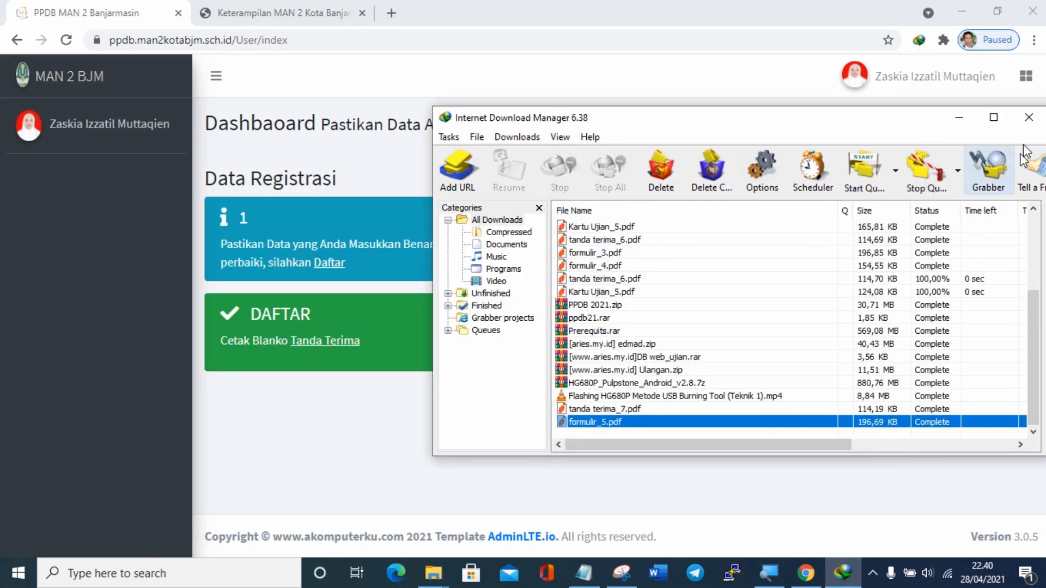
click(1028, 117)
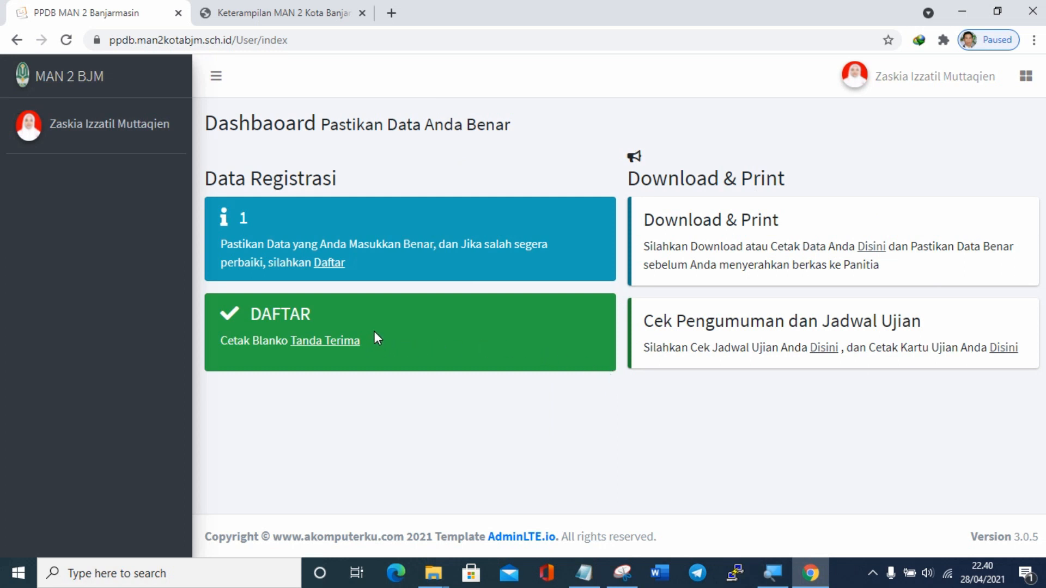
Download the Tanda Terima receipt as tanda terima_6.pdf, overwriting the existing duplicate.
click(347, 348)
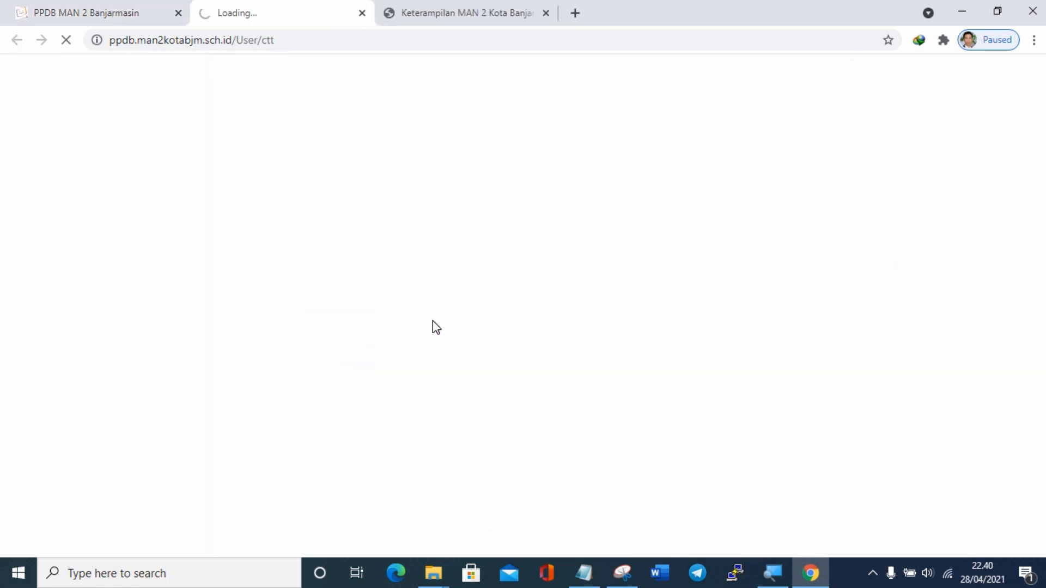
click(488, 342)
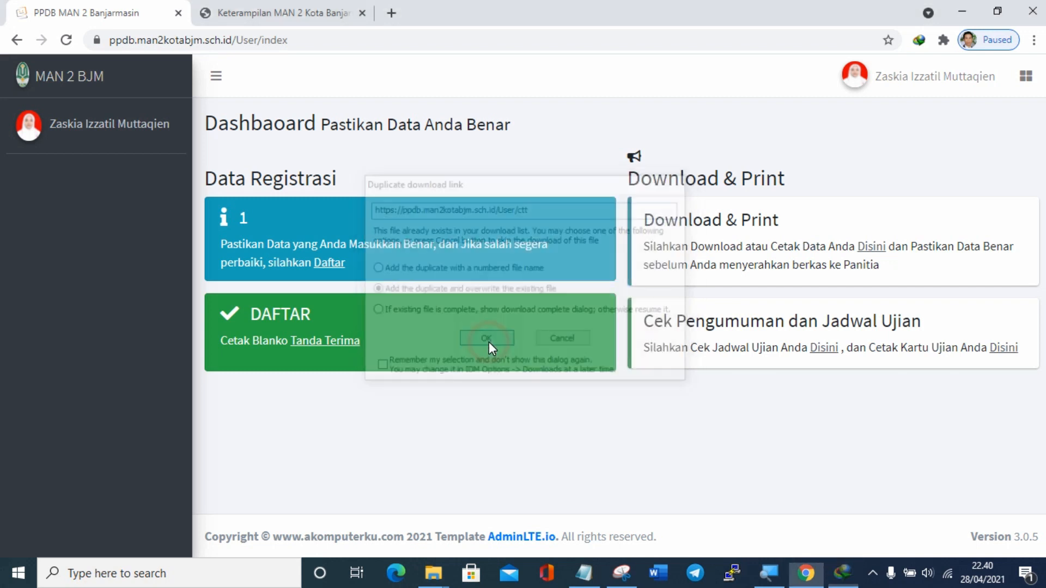
click(535, 357)
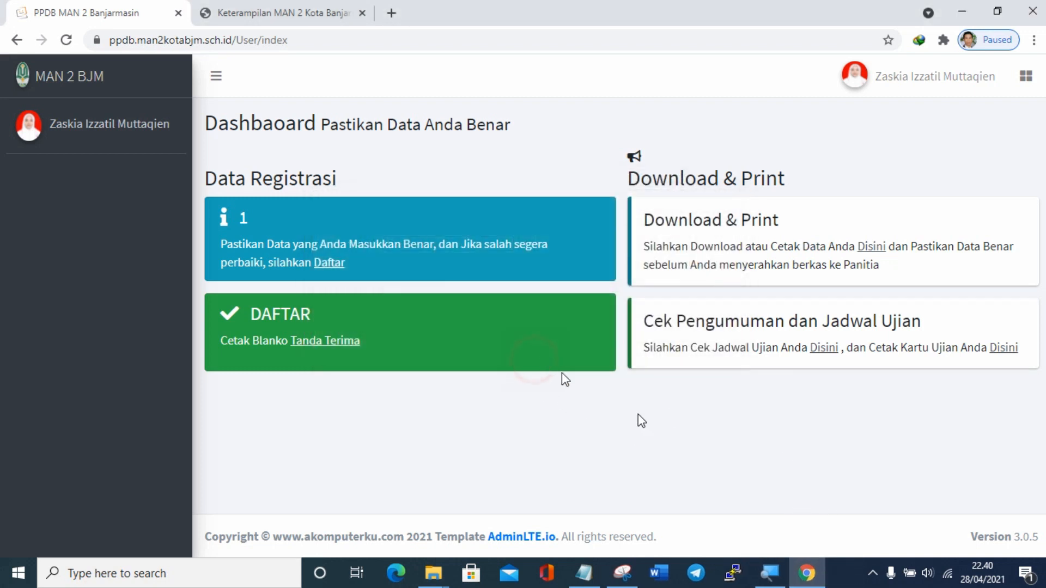
Open the downloaded tanda terima_6.pdf from the Internet Download Manager list.
click(870, 574)
click(873, 513)
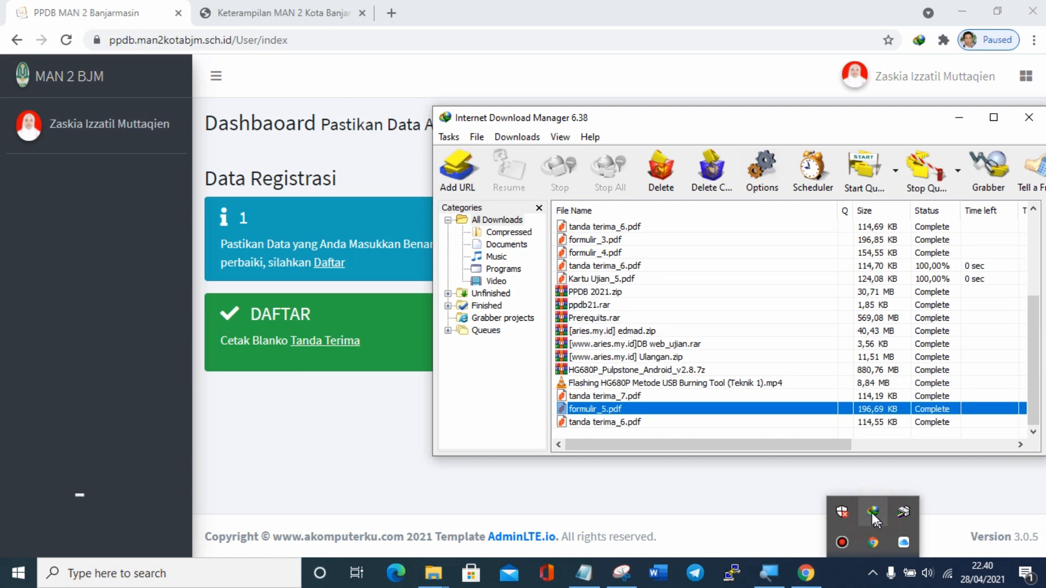
double_click(684, 423)
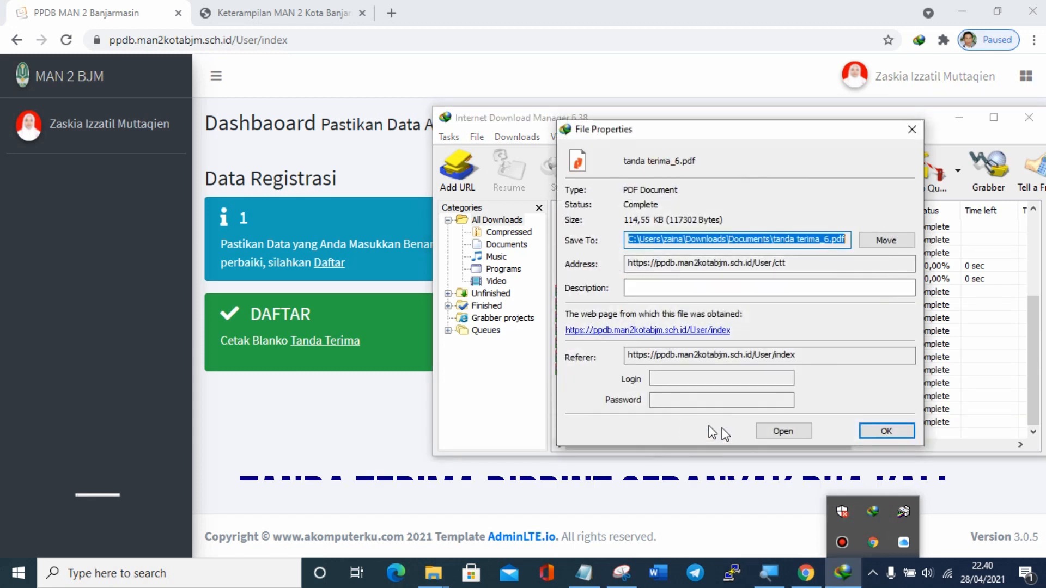
click(768, 432)
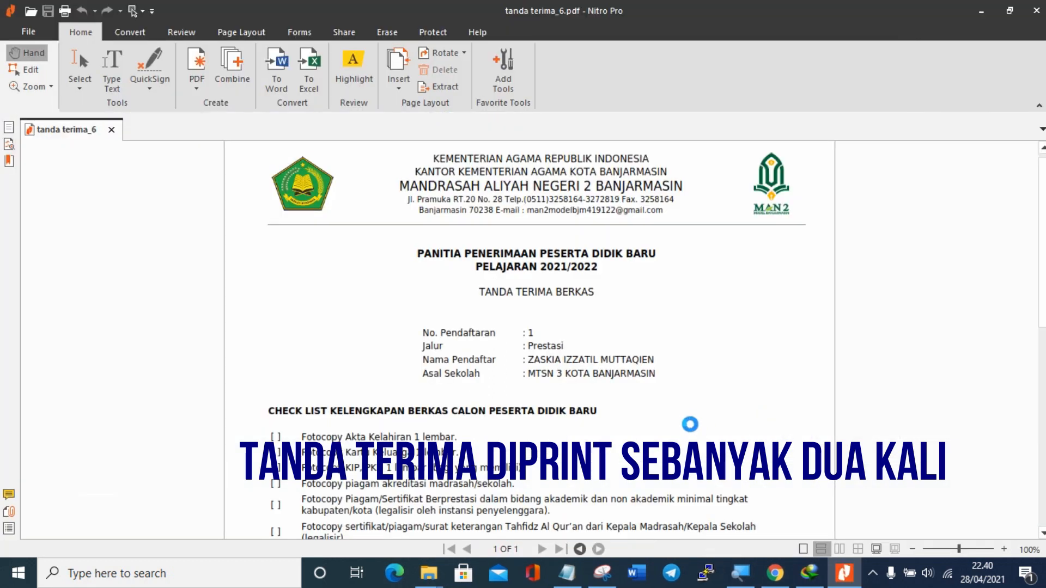
Look over the whole receipt, from the applicant details to the committee signature block and QR code.
scroll(692, 424, down, 2)
scroll(695, 427, down, 4)
scroll(696, 431, down, 6)
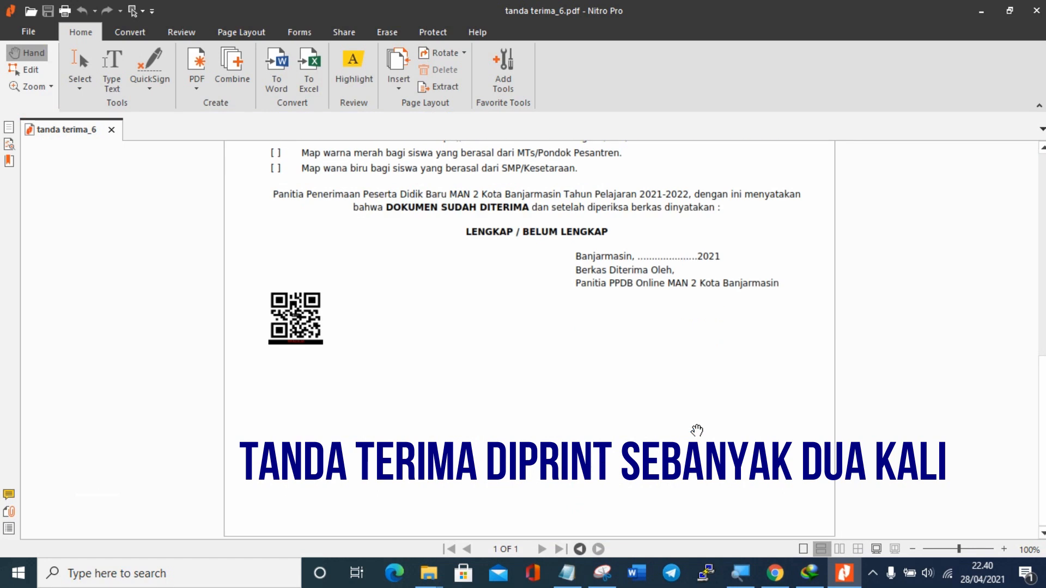
scroll(697, 430, up, 4)
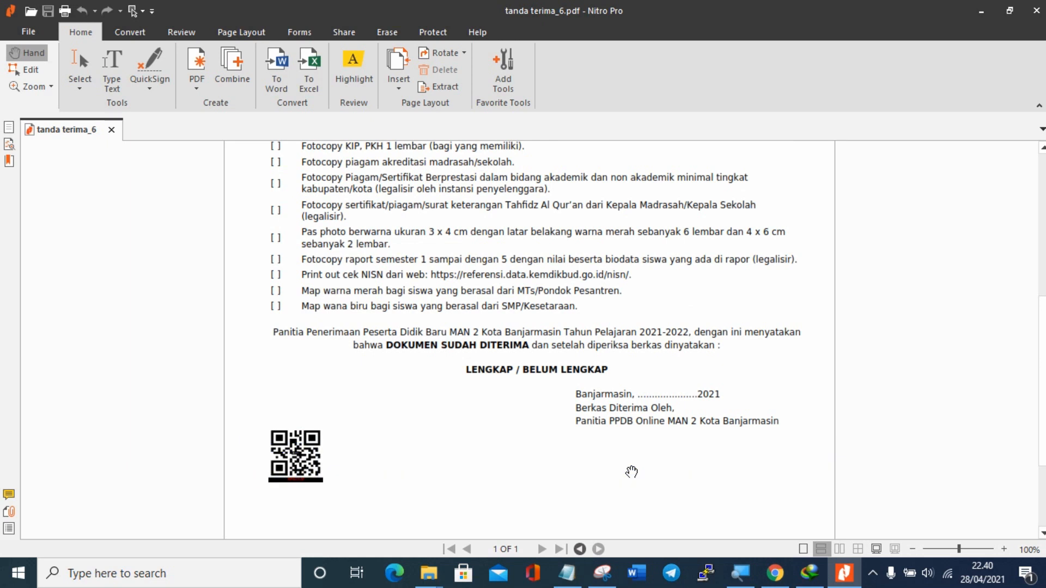
scroll(631, 472, up, 10)
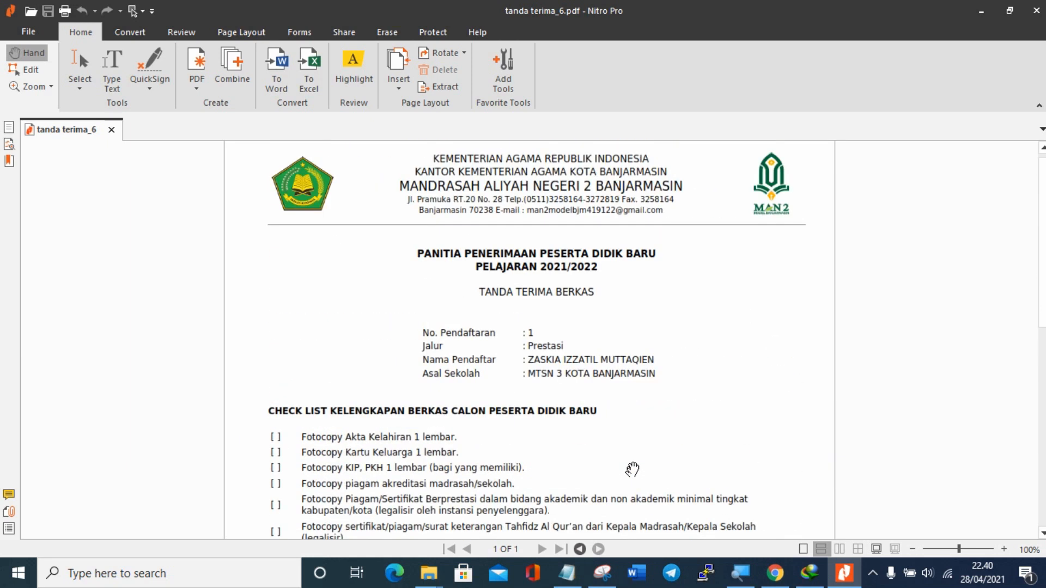
Examine the receipt's checklist of required documents, photos and folder colours, and the completeness statement below it.
scroll(579, 373, down, 4)
scroll(579, 374, down, 10)
scroll(556, 351, up, 8)
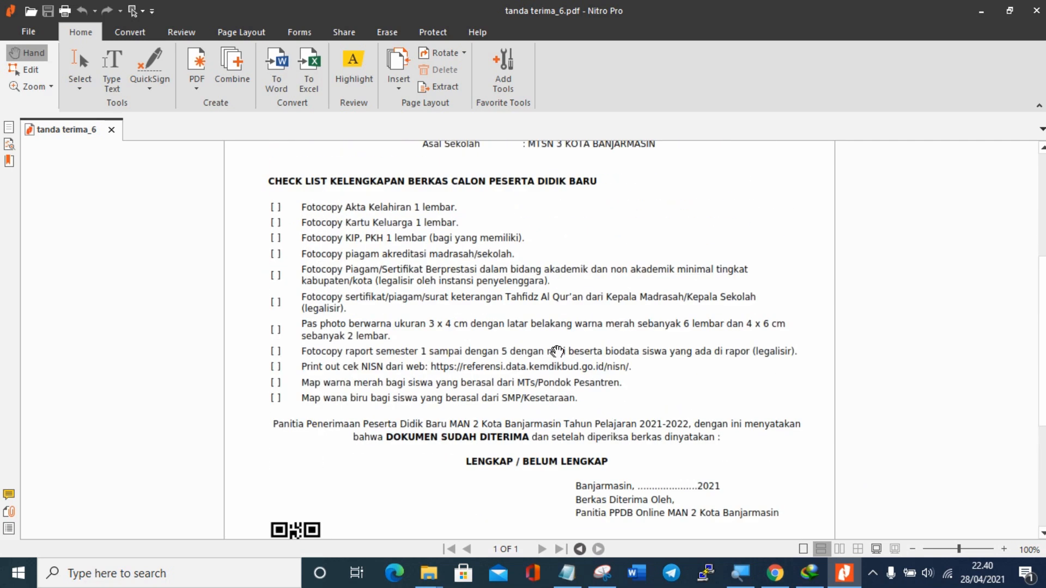
scroll(496, 400, up, 4)
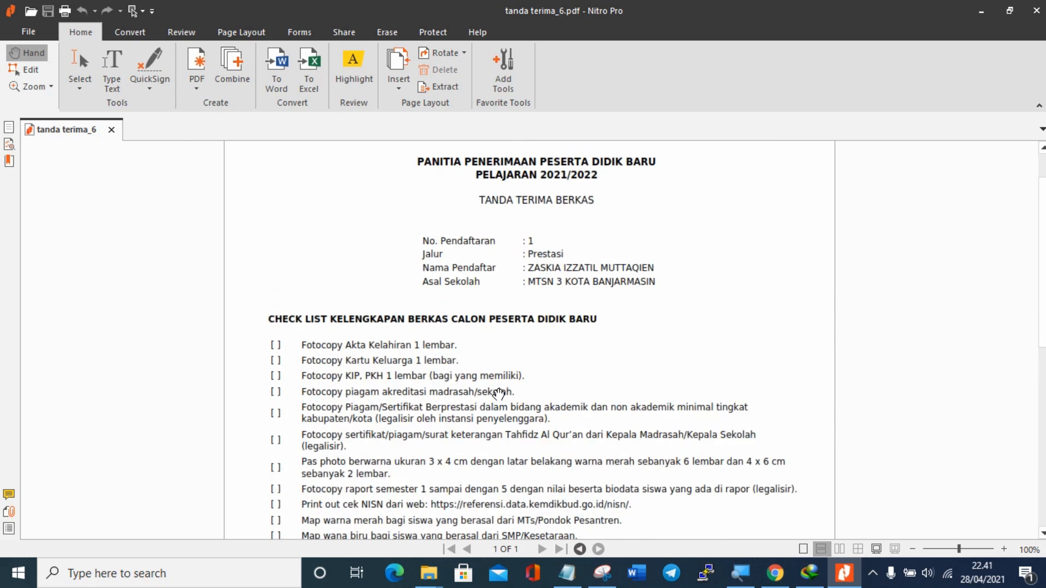
scroll(499, 393, up, 3)
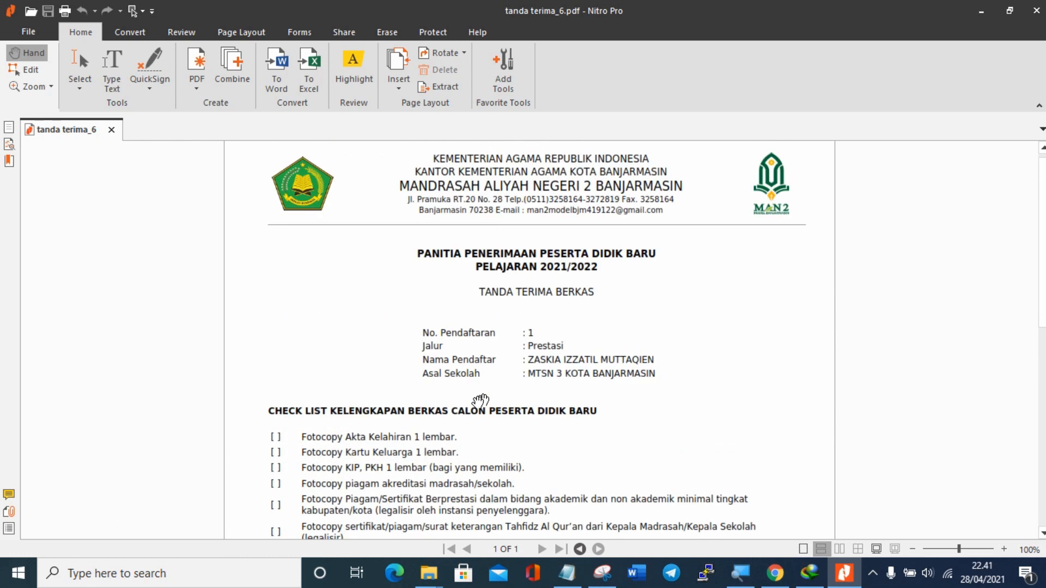
scroll(472, 396, down, 5)
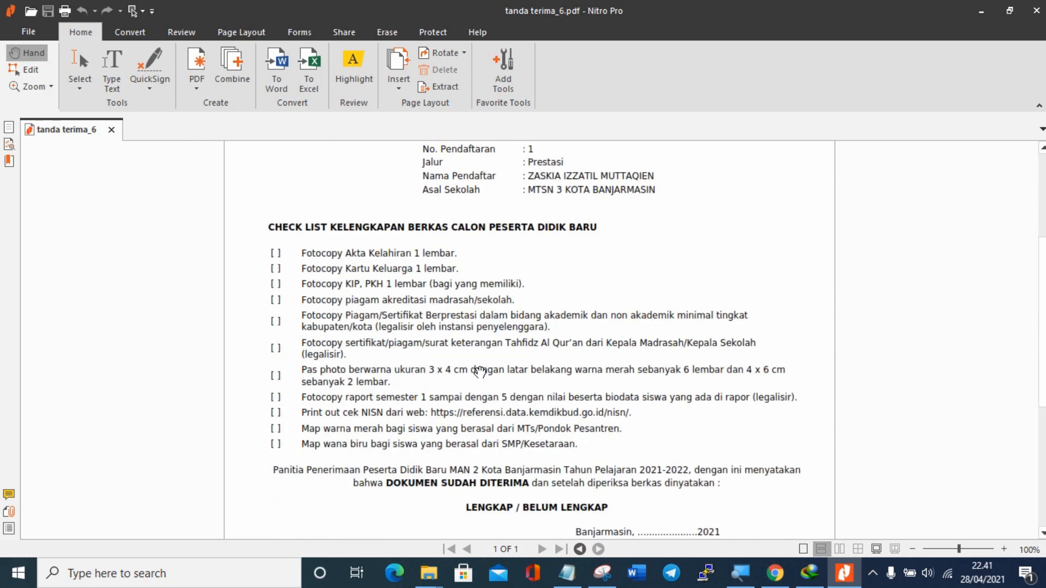
scroll(523, 419, down, 2)
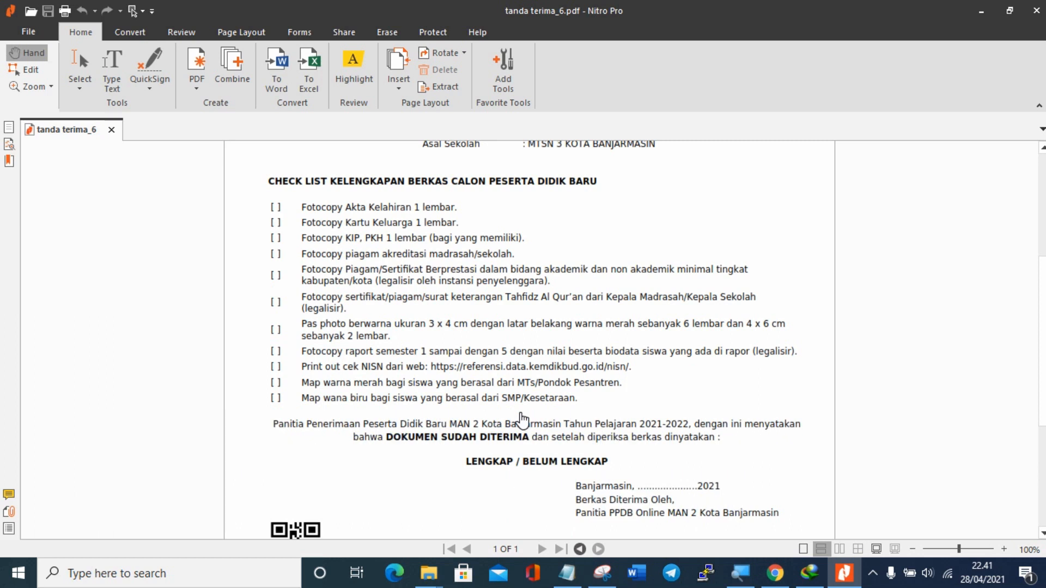
scroll(522, 419, down, 5)
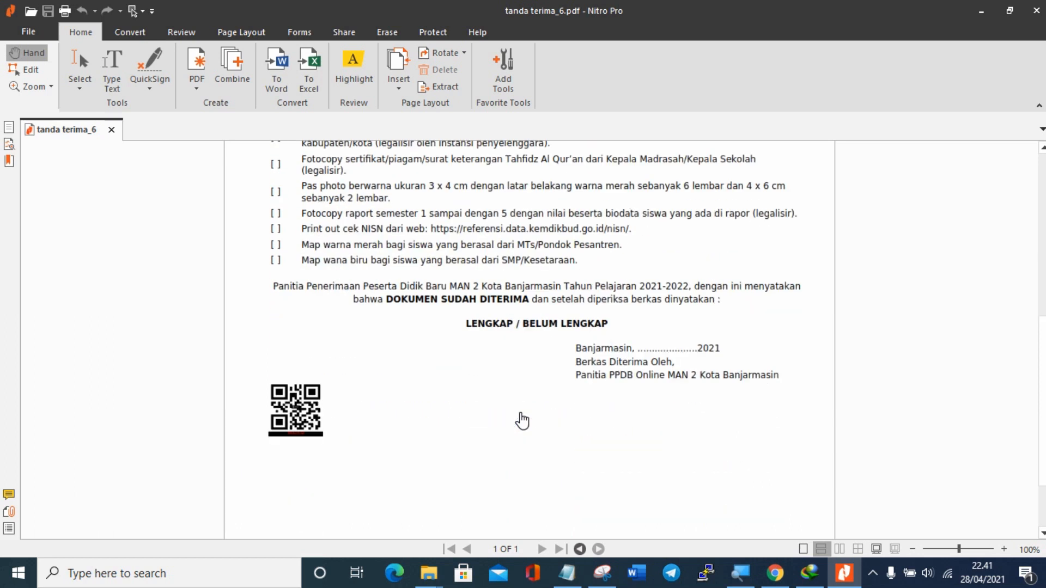
scroll(523, 421, up, 10)
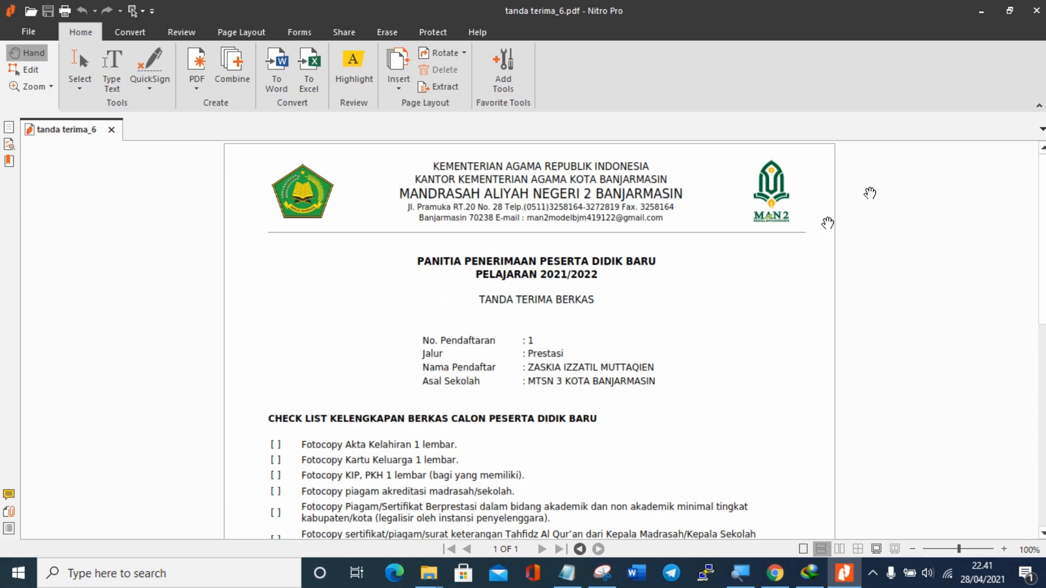
Close the receipt, its file properties and the download manager to return to the registration dashboard.
click(1036, 10)
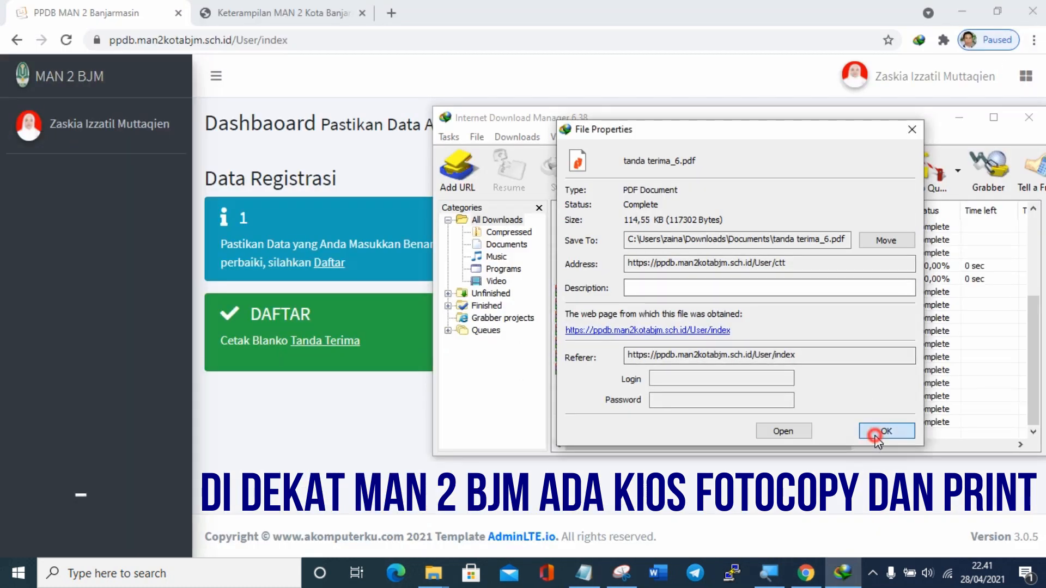
click(884, 431)
click(1029, 118)
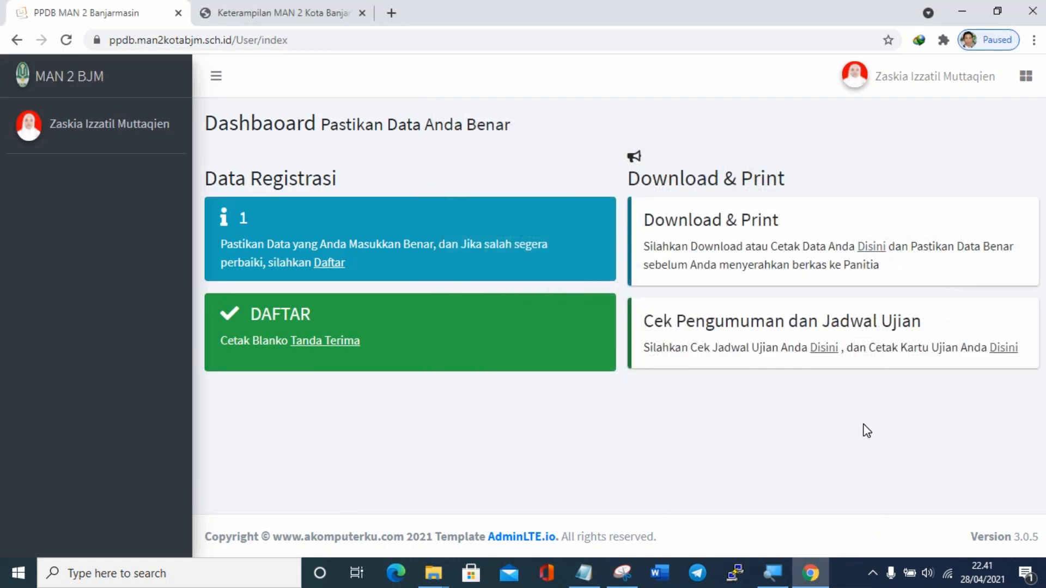
Check the test date under Cek Pengumuman dan Jadwal Ujian and close the schedule notice.
click(825, 352)
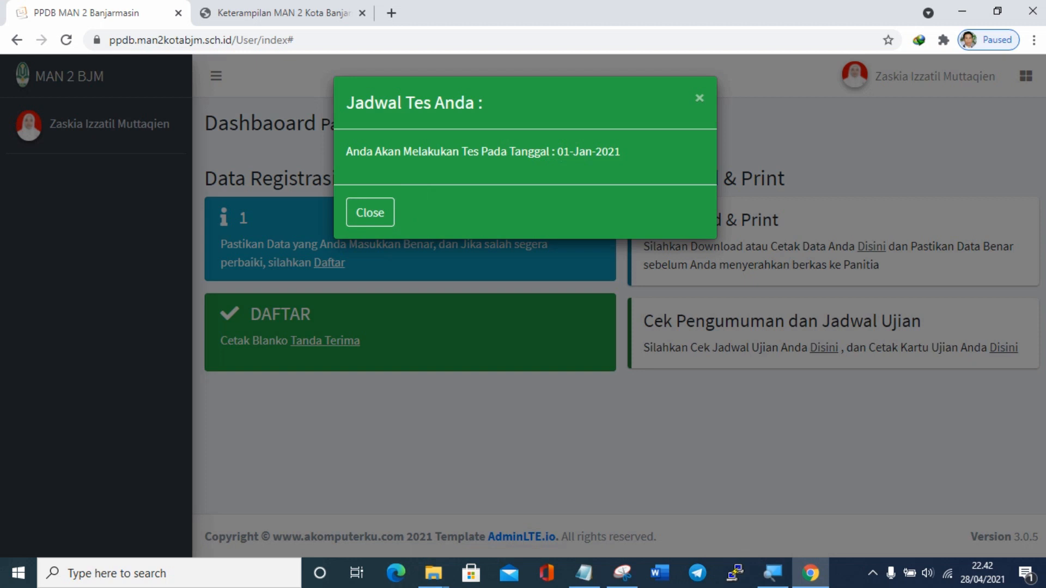
click(366, 217)
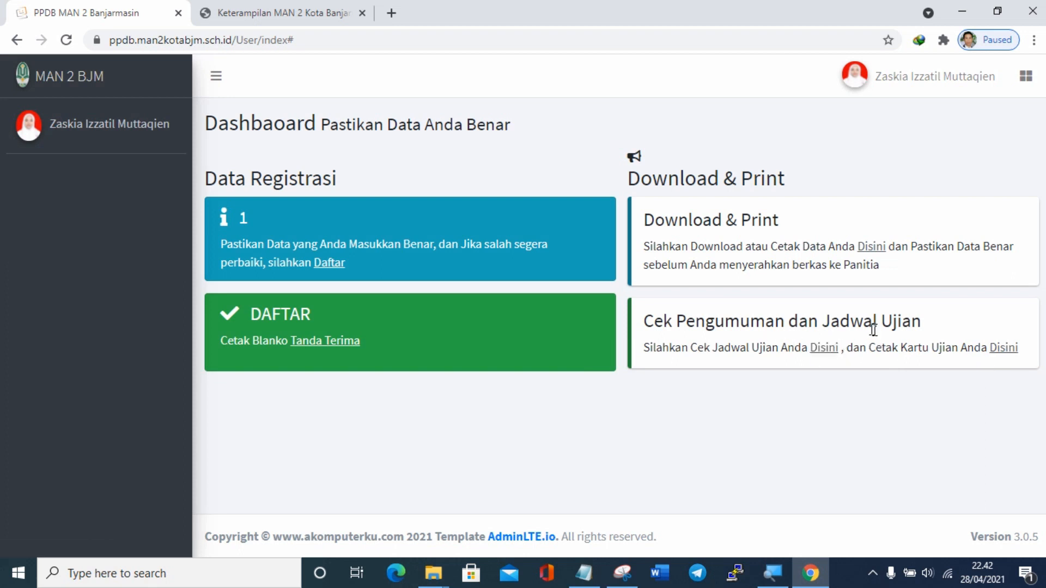
Download the exam card as Kartu Ujian_5.pdf, overwriting the existing duplicate.
click(1012, 359)
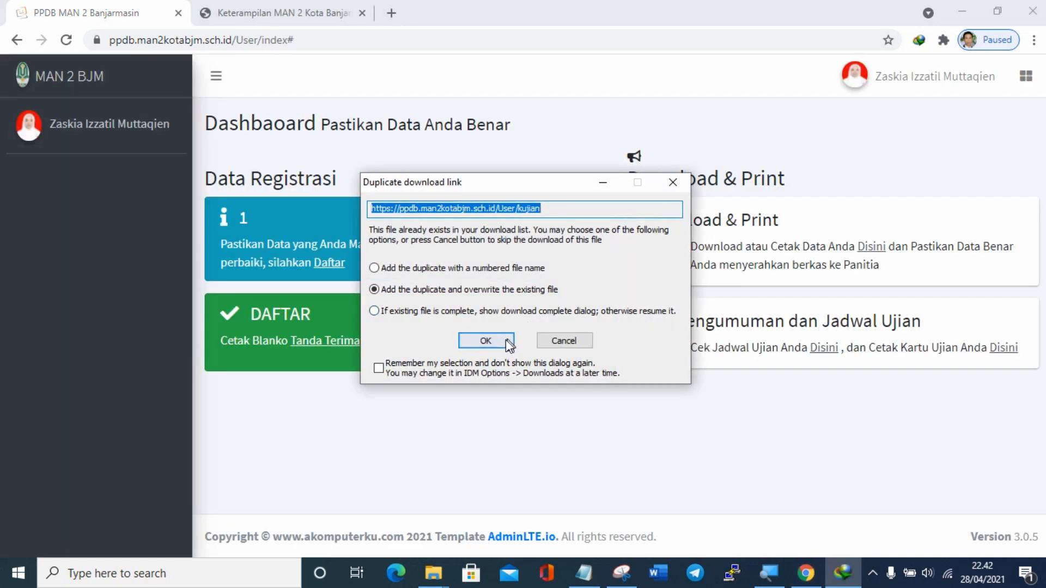
click(502, 340)
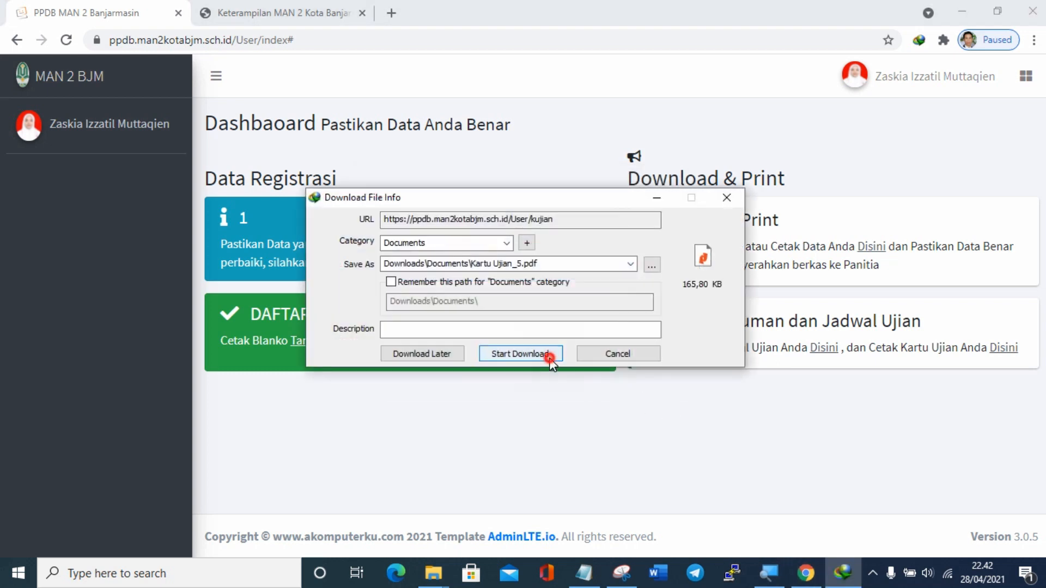
click(542, 353)
Open the downloaded Kartu Ujian_5.pdf from the Internet Download Manager list.
click(872, 564)
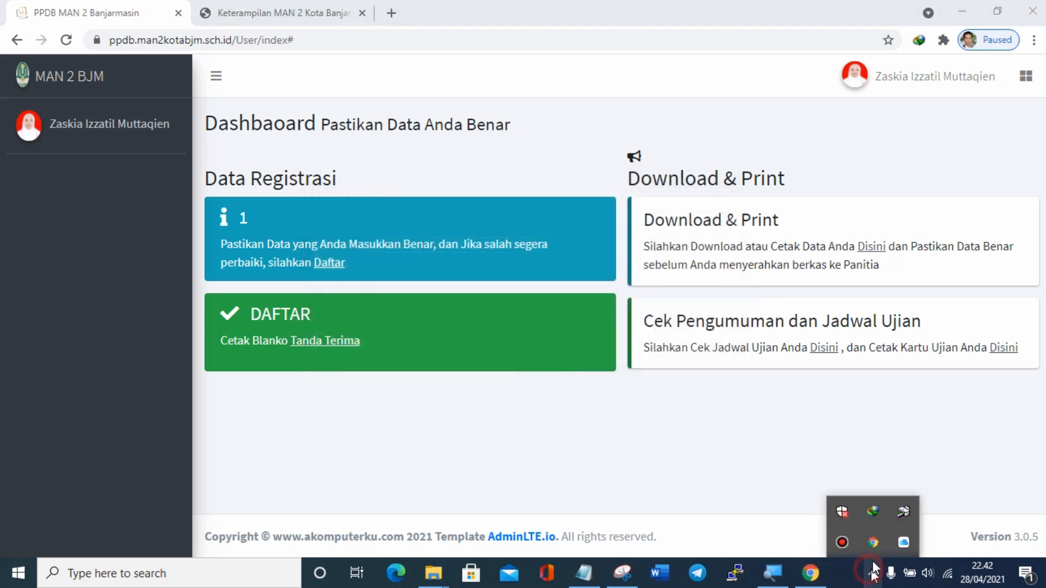
click(875, 512)
double_click(675, 423)
click(772, 432)
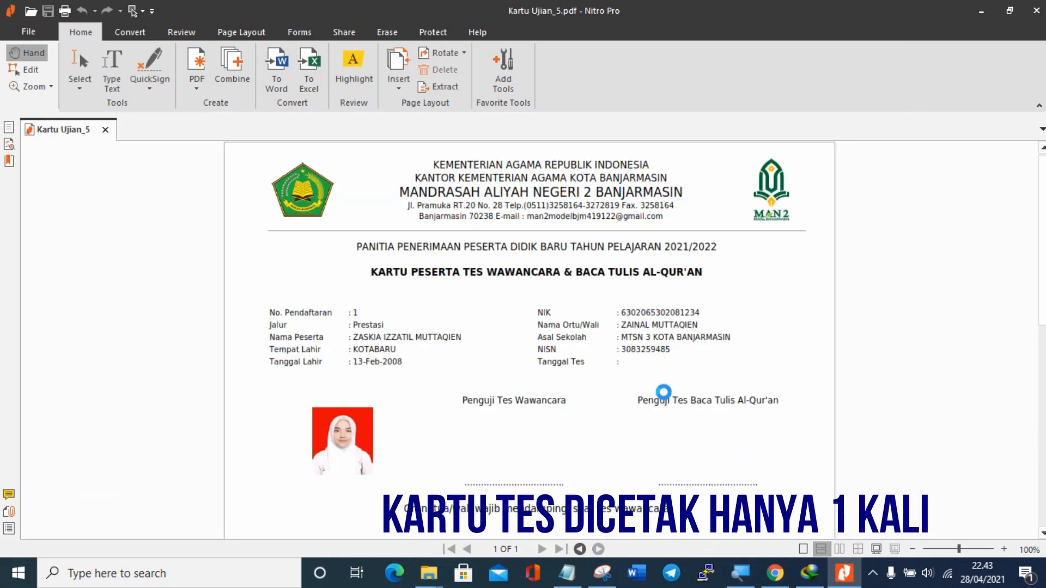
Compare the two copies of the interview and Al-Qur'an test card on the page.
scroll(663, 392, down, 5)
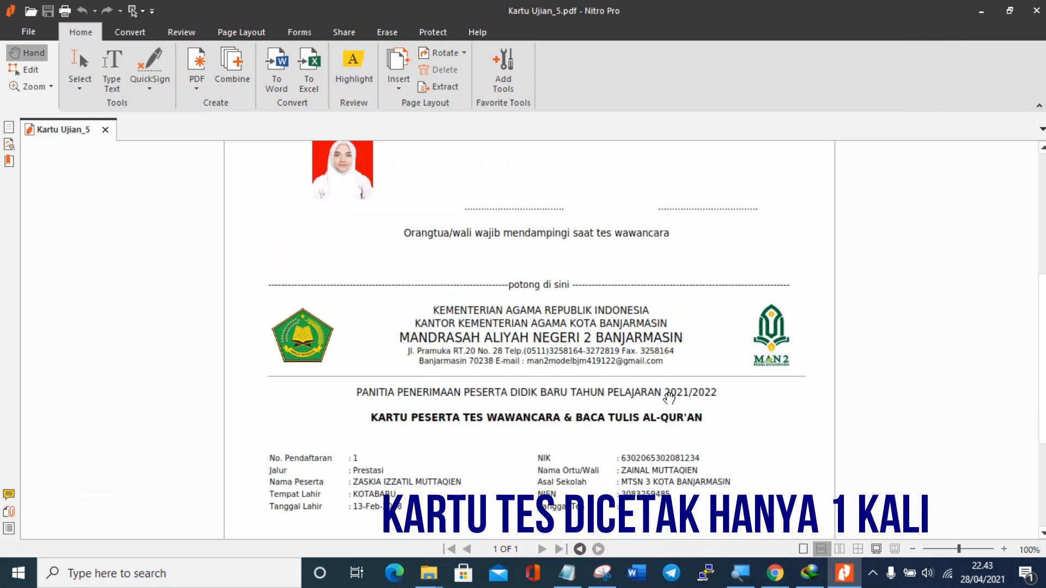
scroll(669, 399, down, 3)
scroll(669, 398, down, 1)
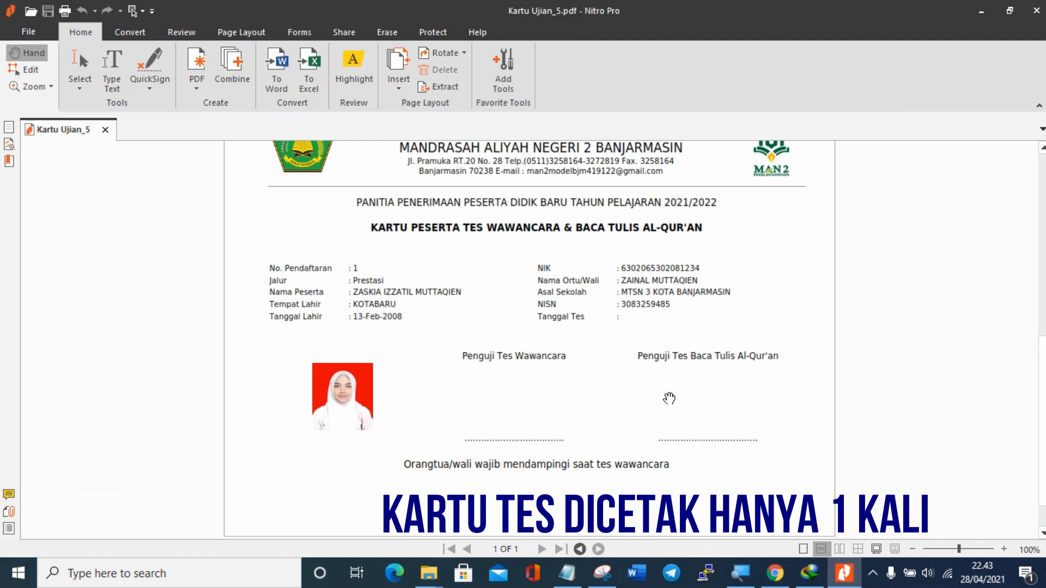
scroll(669, 399, up, 7)
scroll(669, 398, up, 2)
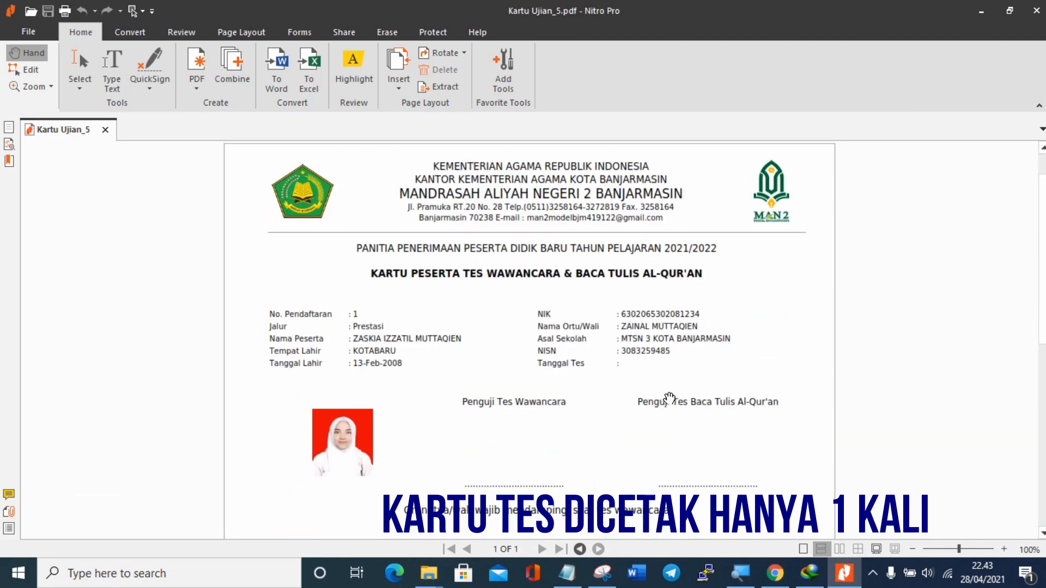
Examine the card's participant data, examiner signature areas, parent attendance note and cutting line.
scroll(669, 398, down, 3)
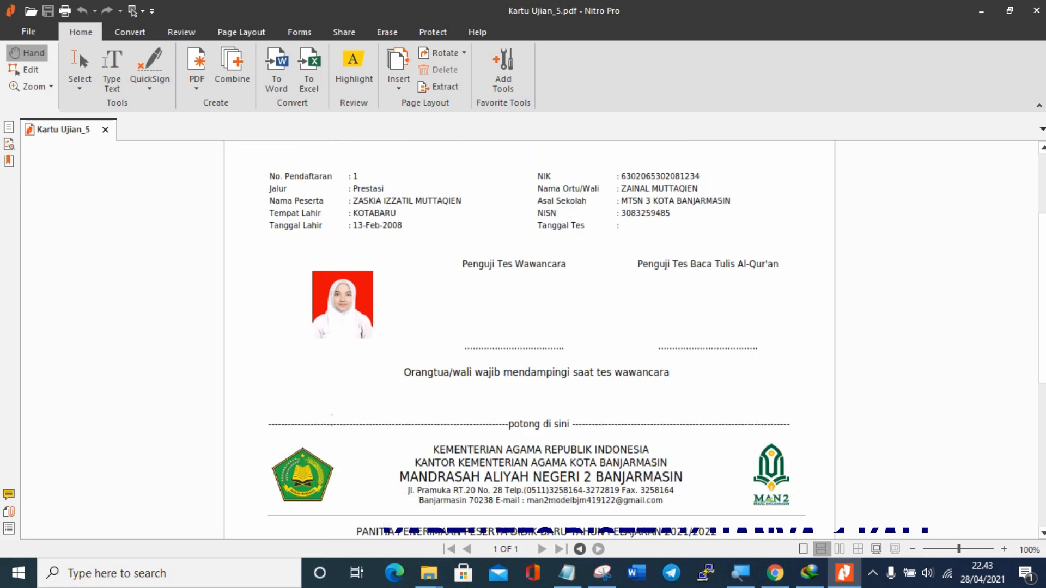
scroll(489, 420, up, 3)
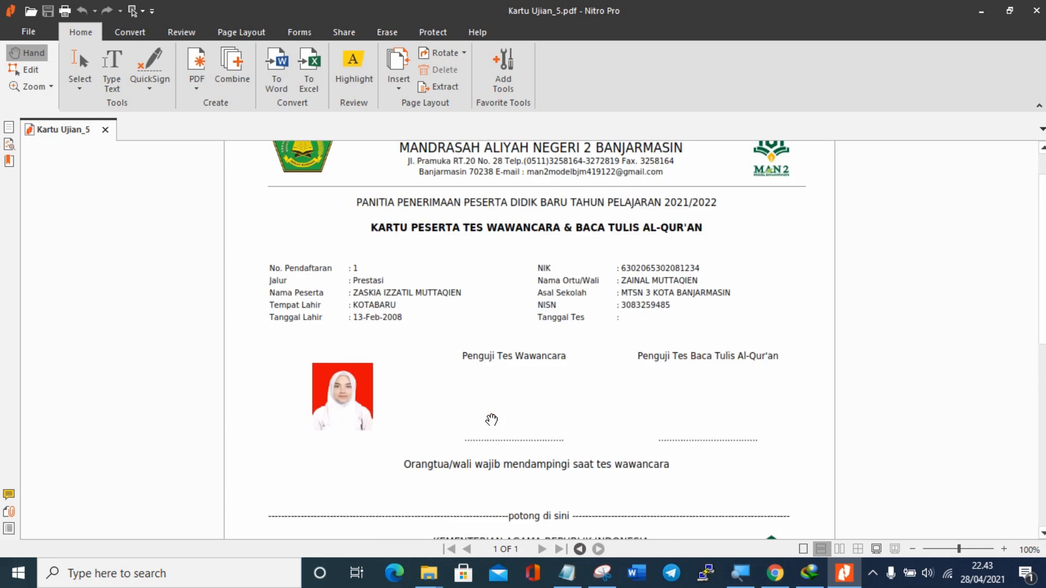
scroll(510, 440, down, 2)
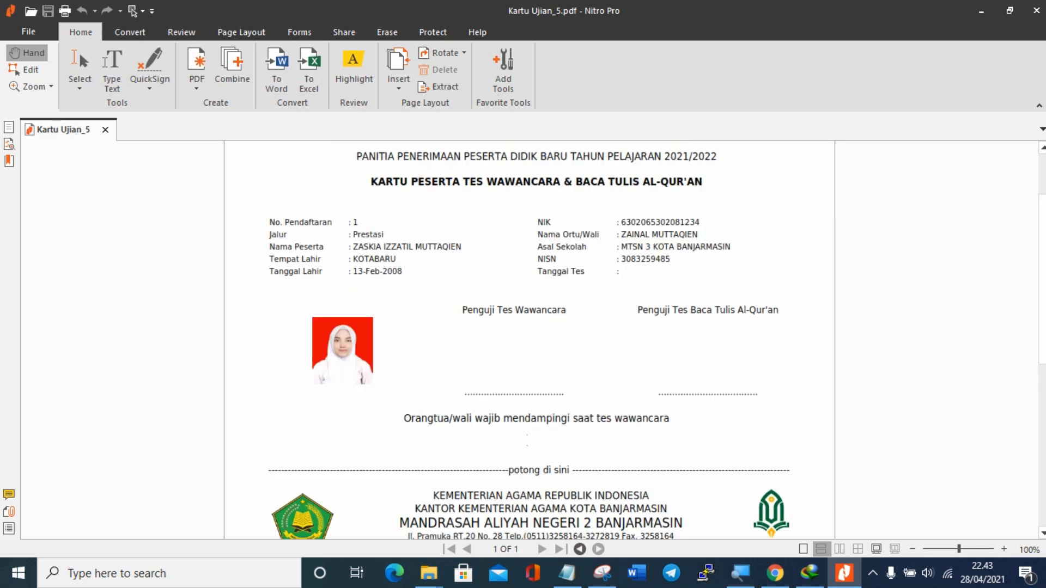
scroll(531, 446, down, 9)
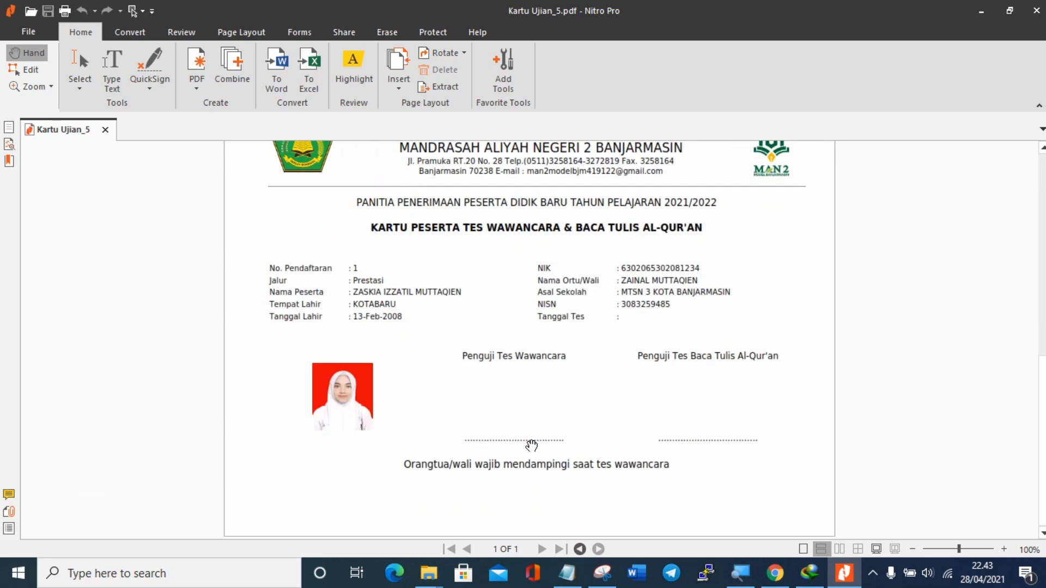
scroll(531, 445, up, 2)
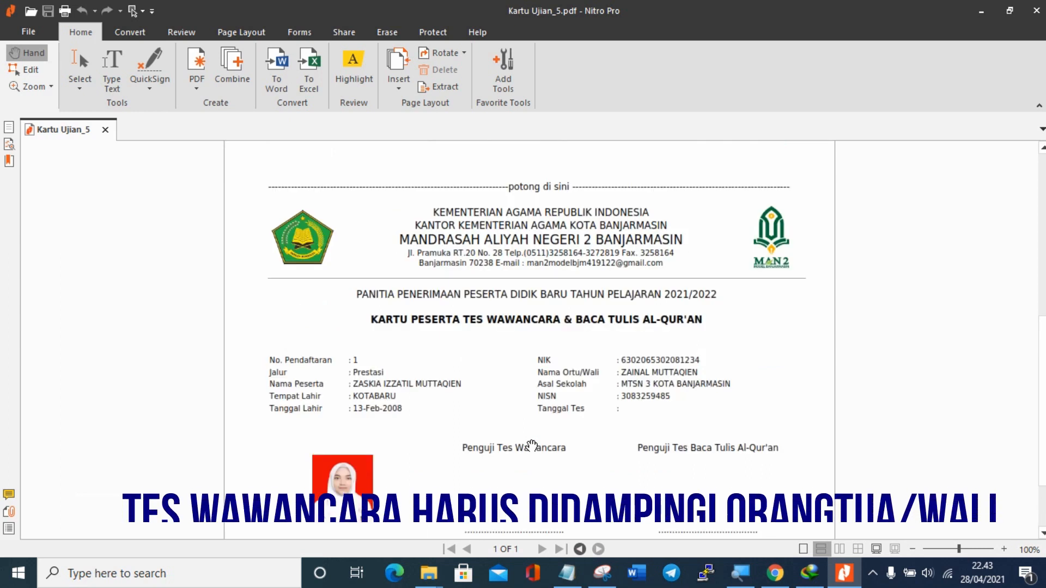
scroll(531, 445, up, 3)
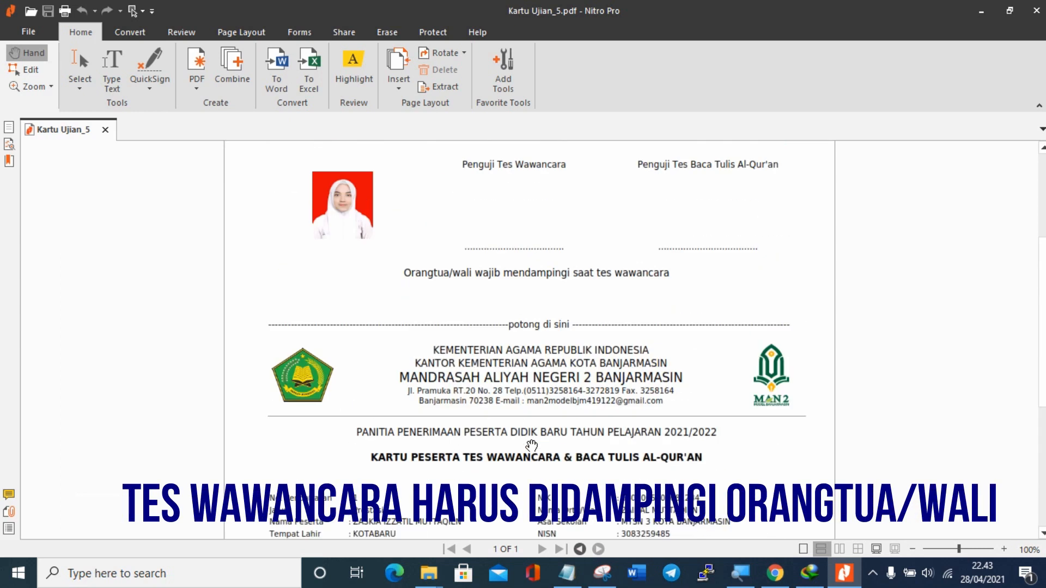
scroll(532, 445, up, 1)
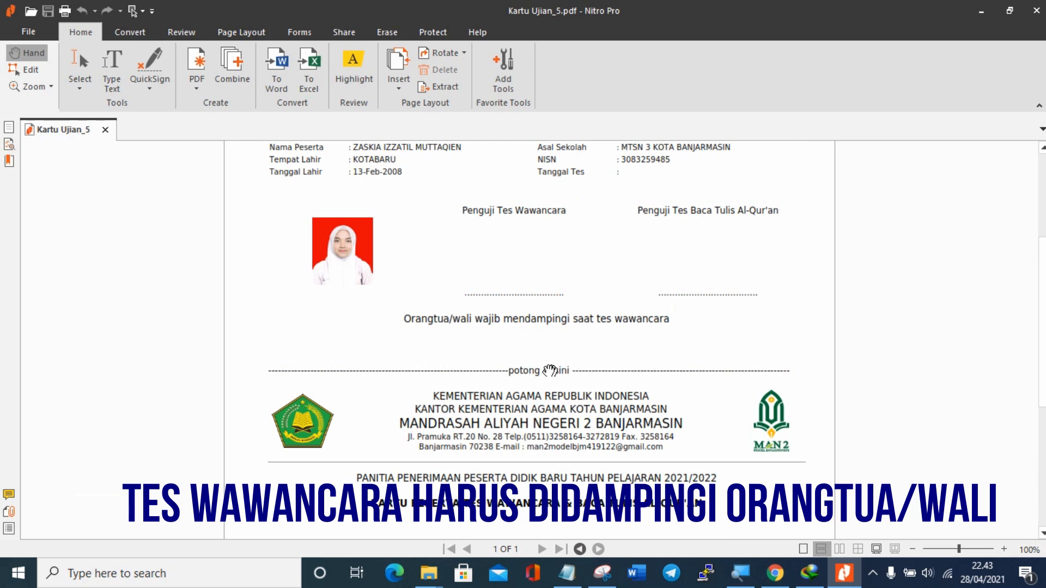
scroll(484, 370, up, 2)
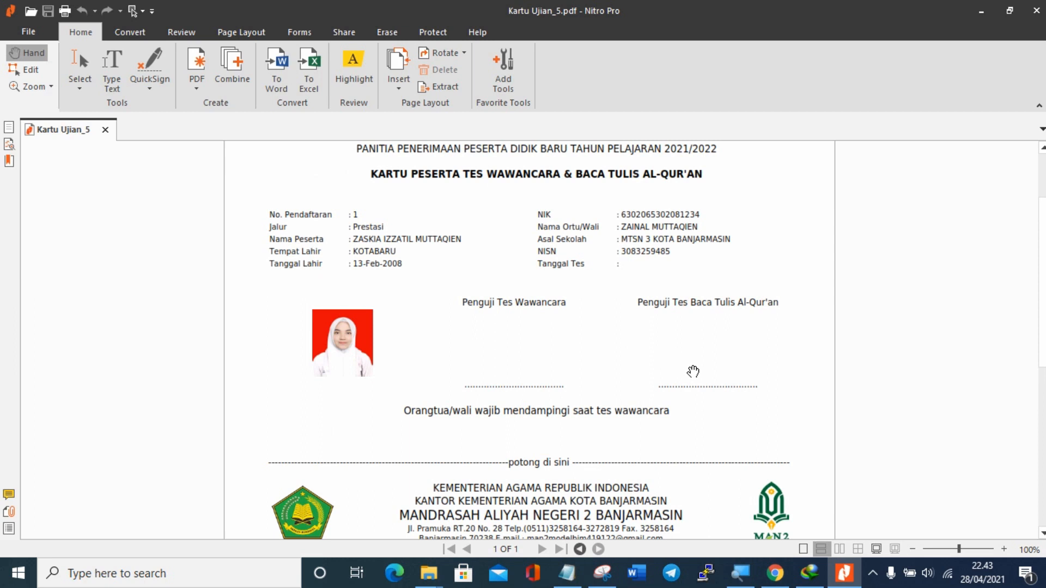
scroll(693, 371, up, 3)
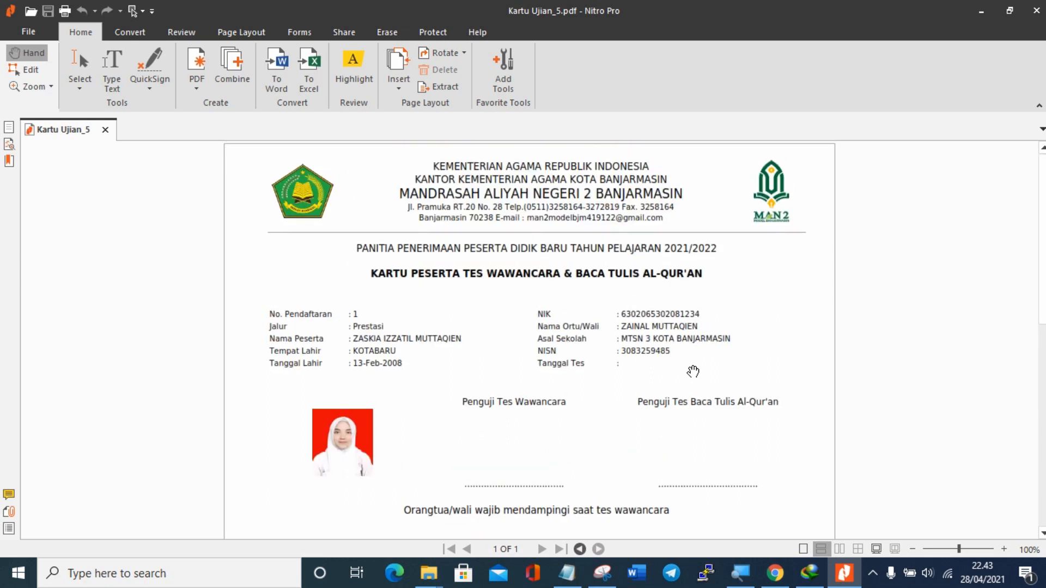